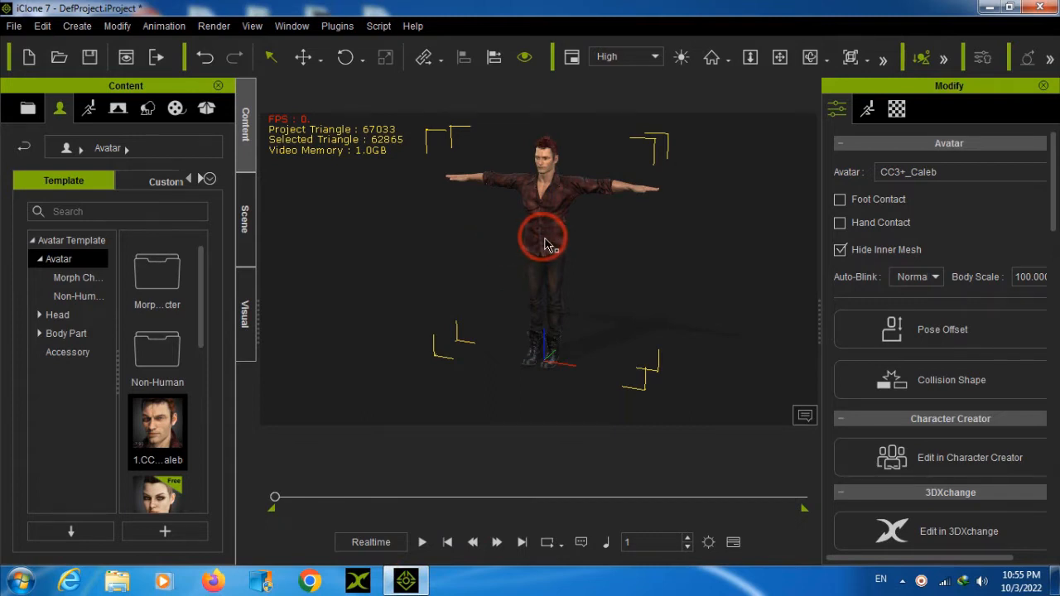
# Orbit the view to face the CC3+_Caleb avatar from the front and activate the Move tool
pyautogui.scroll(1, 546, 233)
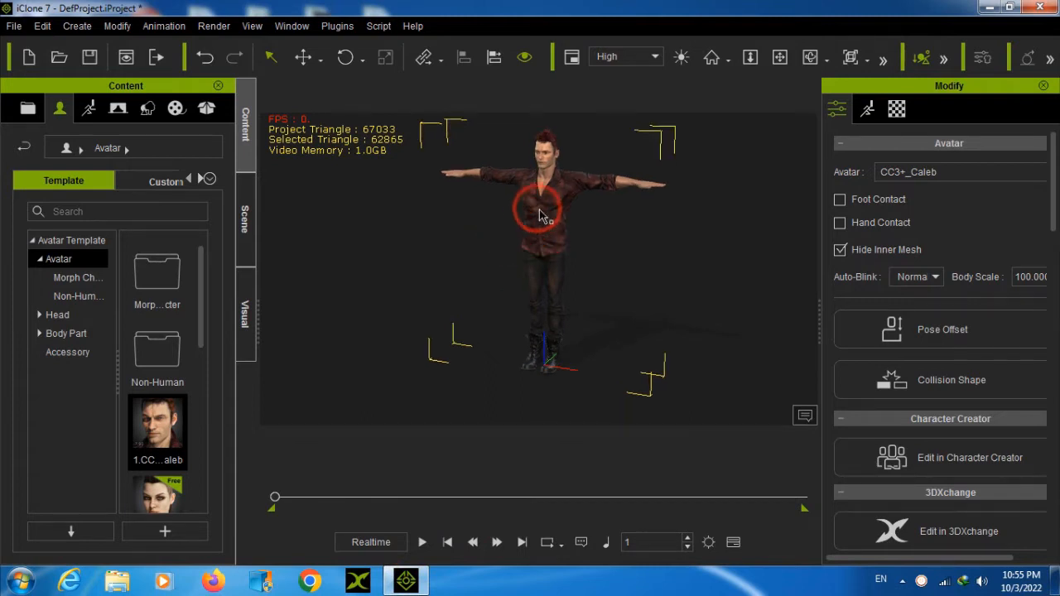
pyautogui.click(810, 56)
pyautogui.moveTo(451, 243); pyautogui.dragTo(597, 184)
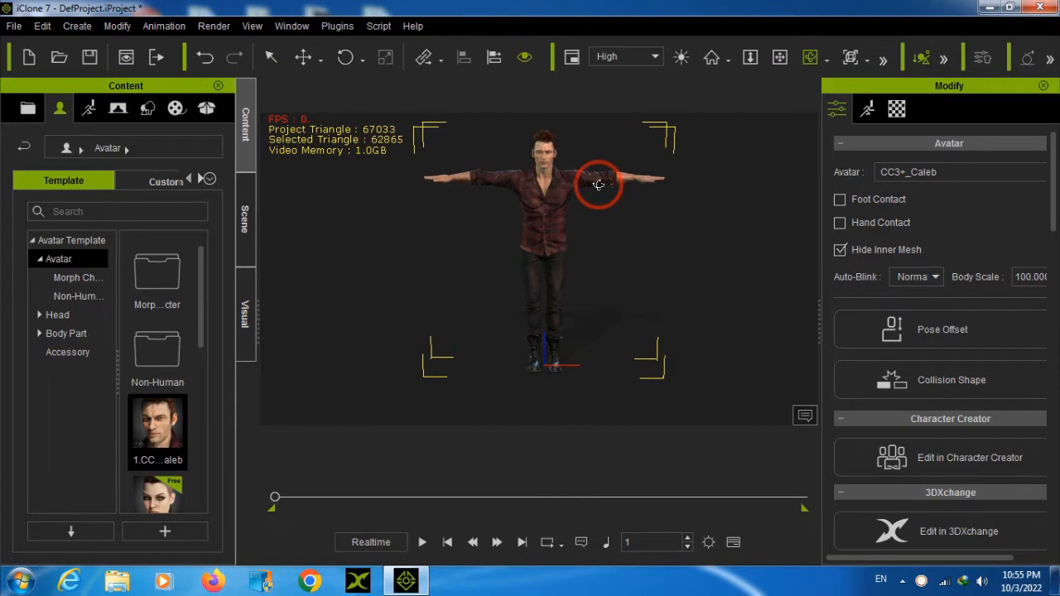
pyautogui.click(304, 58)
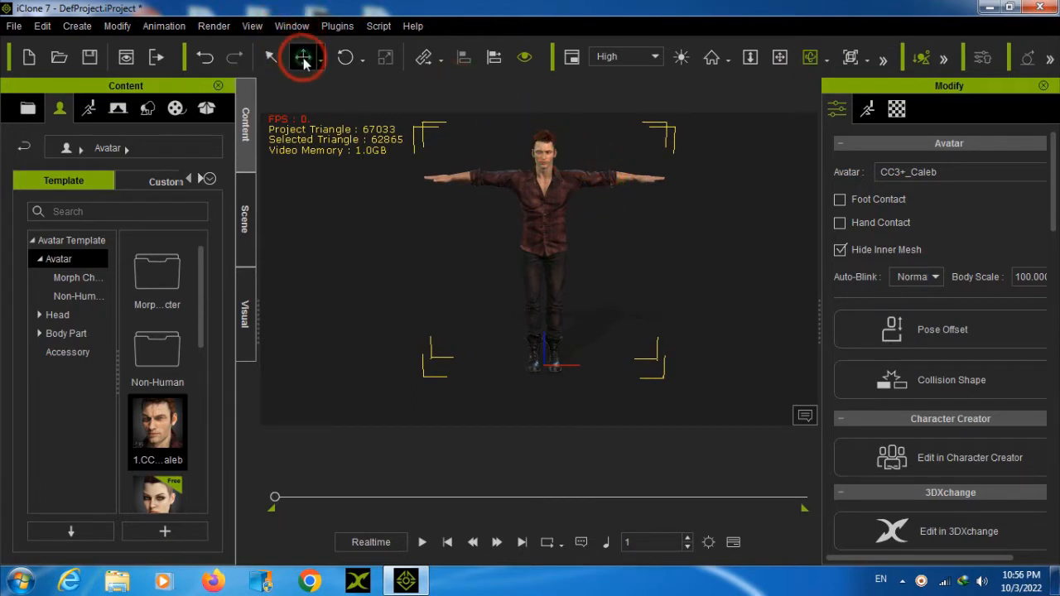
pyautogui.scroll(2, 531, 268)
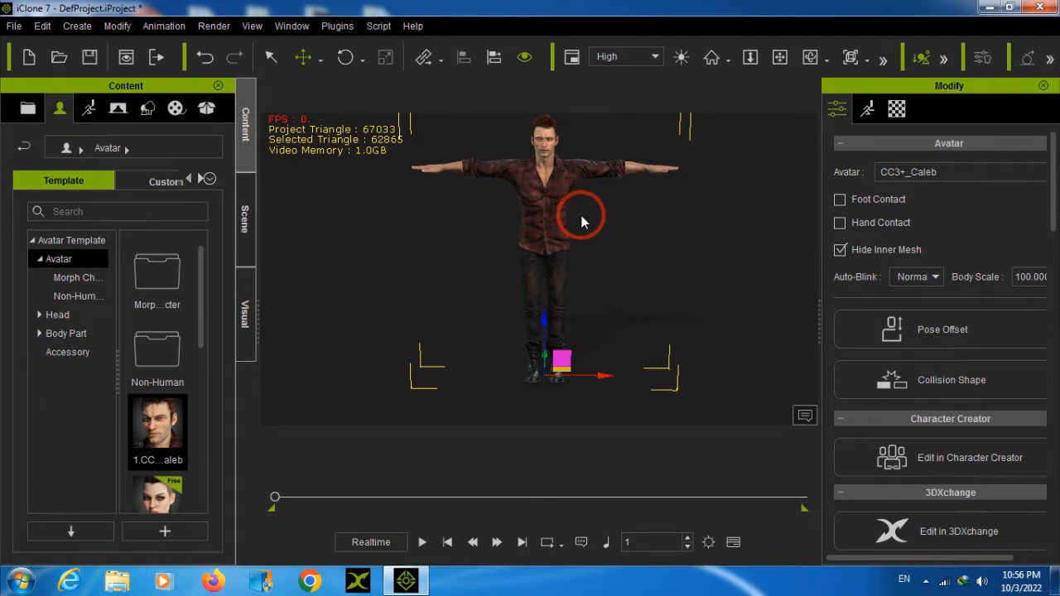
pyautogui.moveTo(629, 232); pyautogui.dragTo(415, 217, button='right')
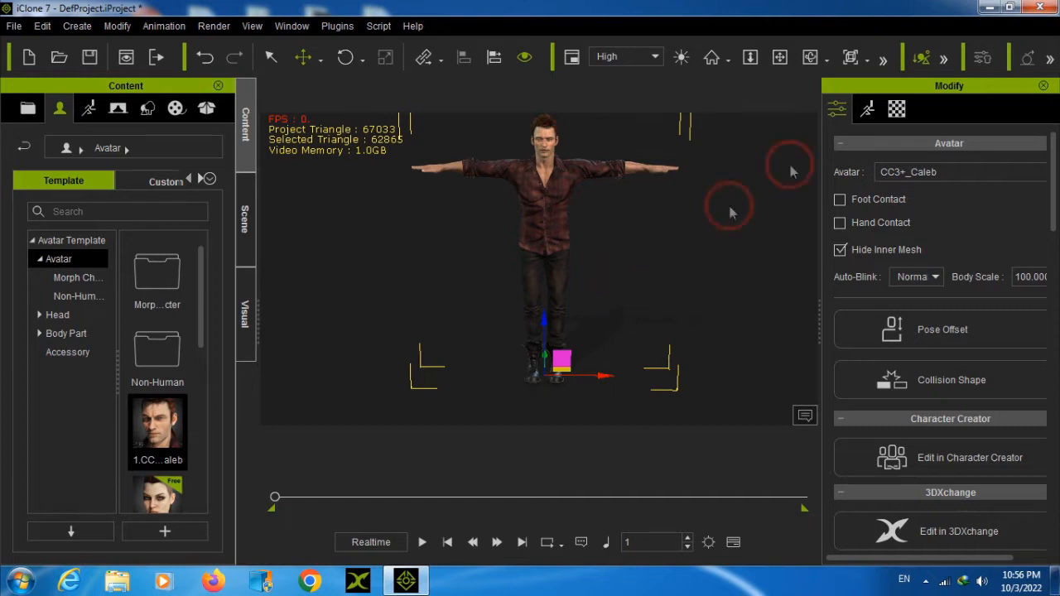
pyautogui.click(989, 7)
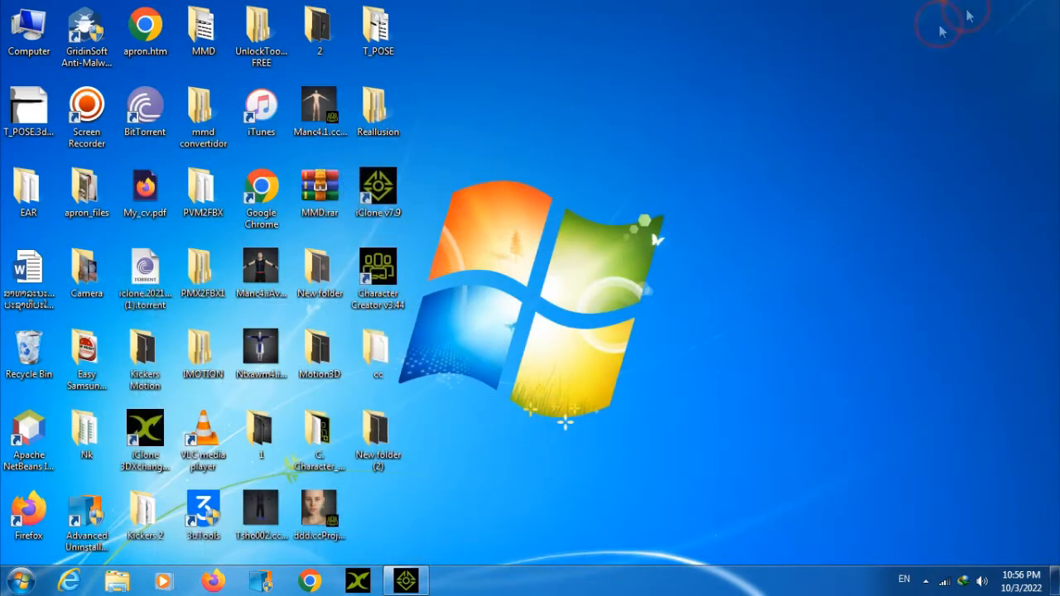
pyautogui.rightClick(638, 129)
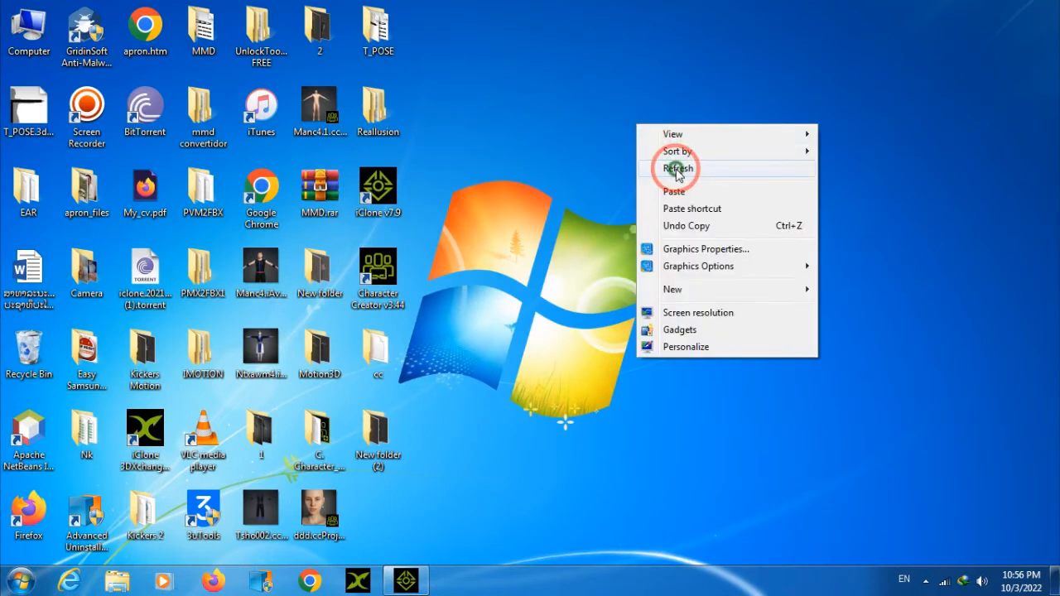
pyautogui.click(673, 167)
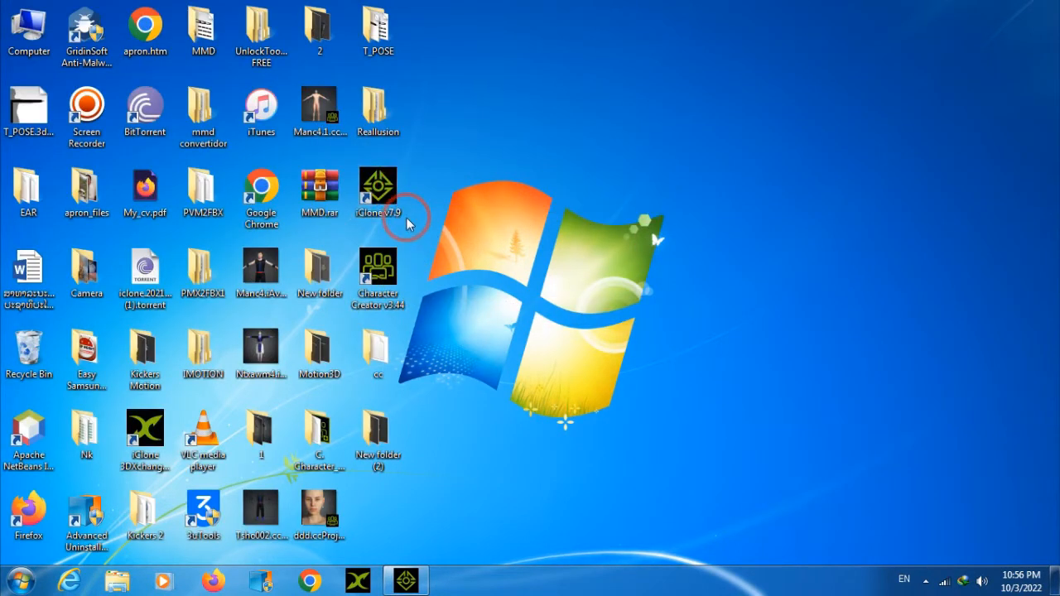
pyautogui.doubleClick(398, 212)
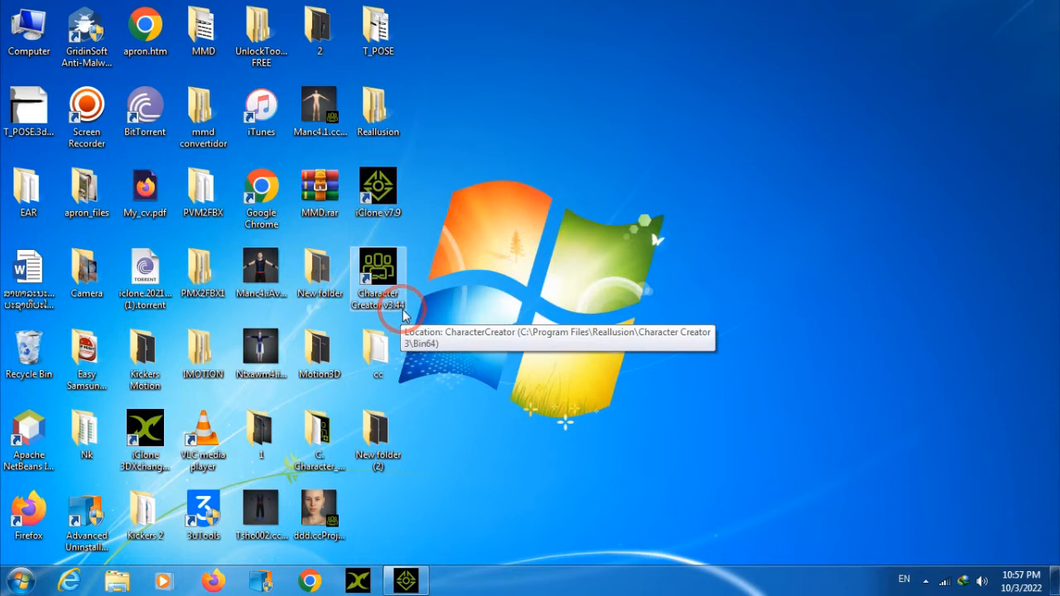
pyautogui.click(407, 578)
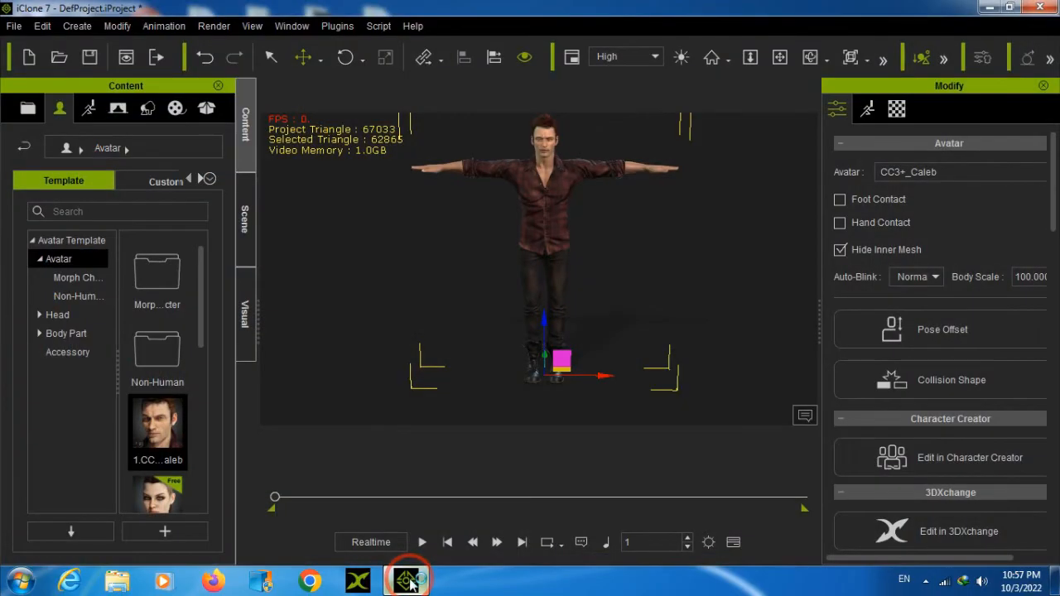
pyautogui.click(408, 581)
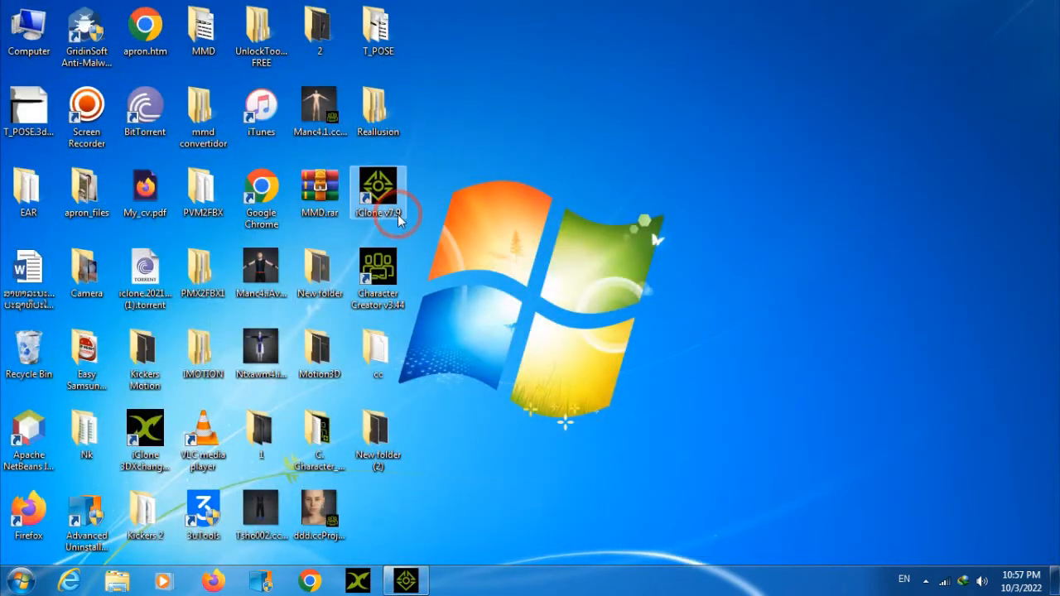
pyautogui.click(409, 581)
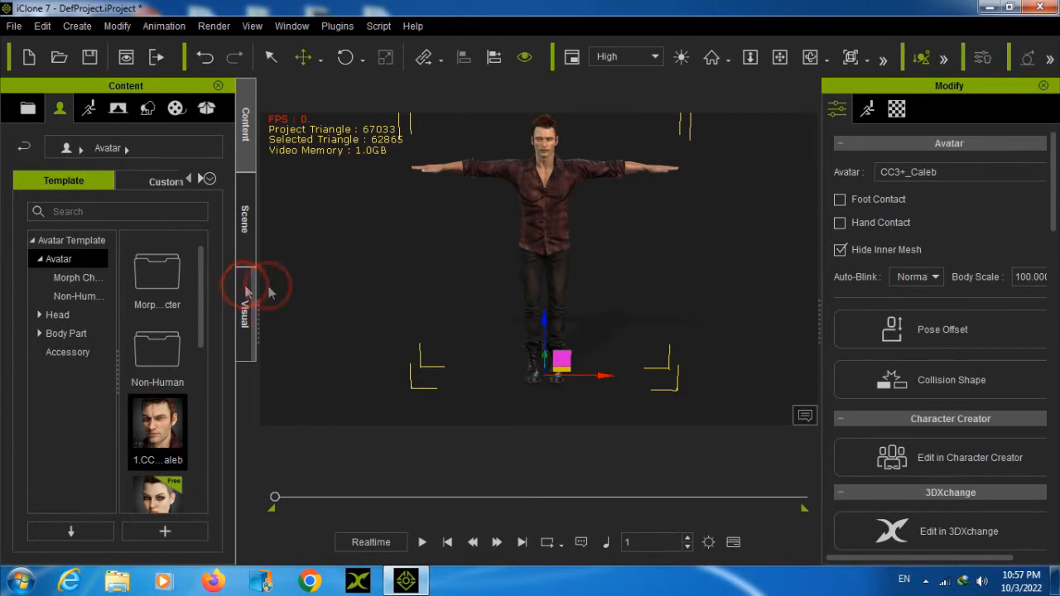
# Frame the avatar's head and upper body in the viewport and widen the content library
pyautogui.scroll(3, 509, 196)
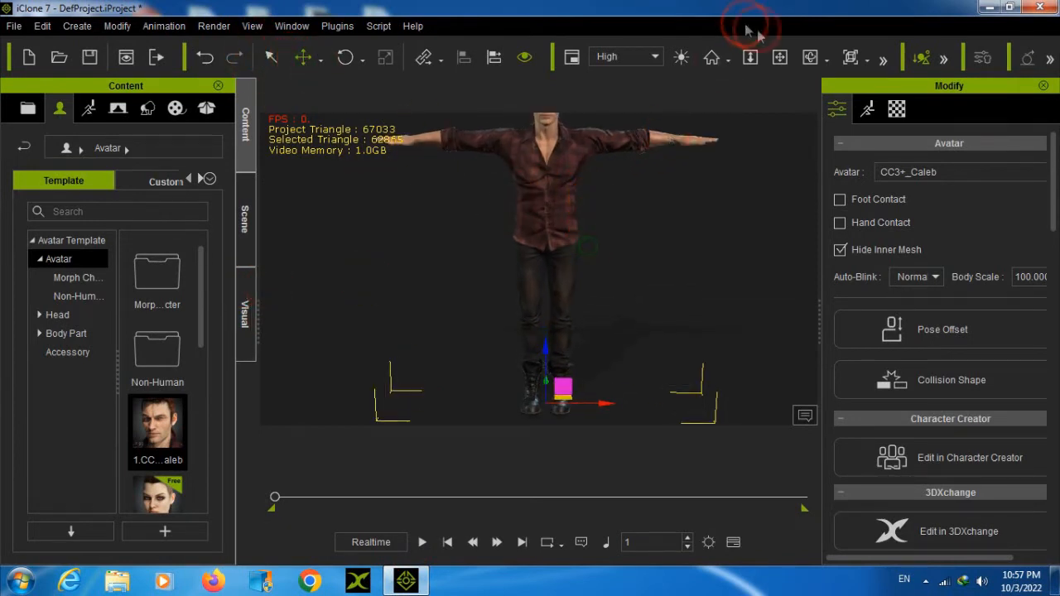
pyautogui.click(779, 57)
pyautogui.moveTo(611, 218); pyautogui.dragTo(479, 279)
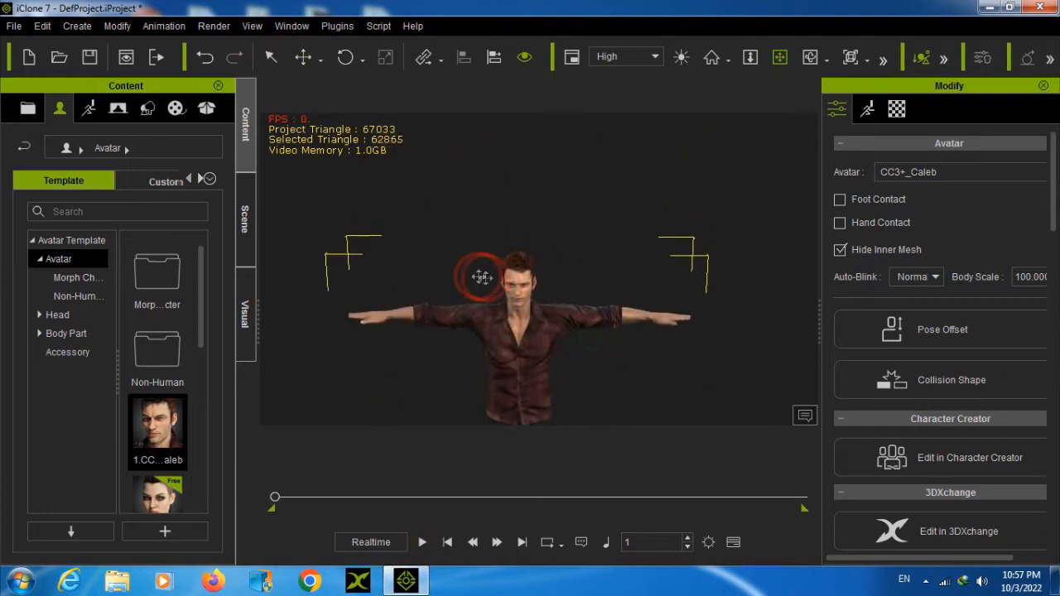
pyautogui.scroll(3, 480, 280)
pyautogui.moveTo(499, 339); pyautogui.dragTo(518, 274)
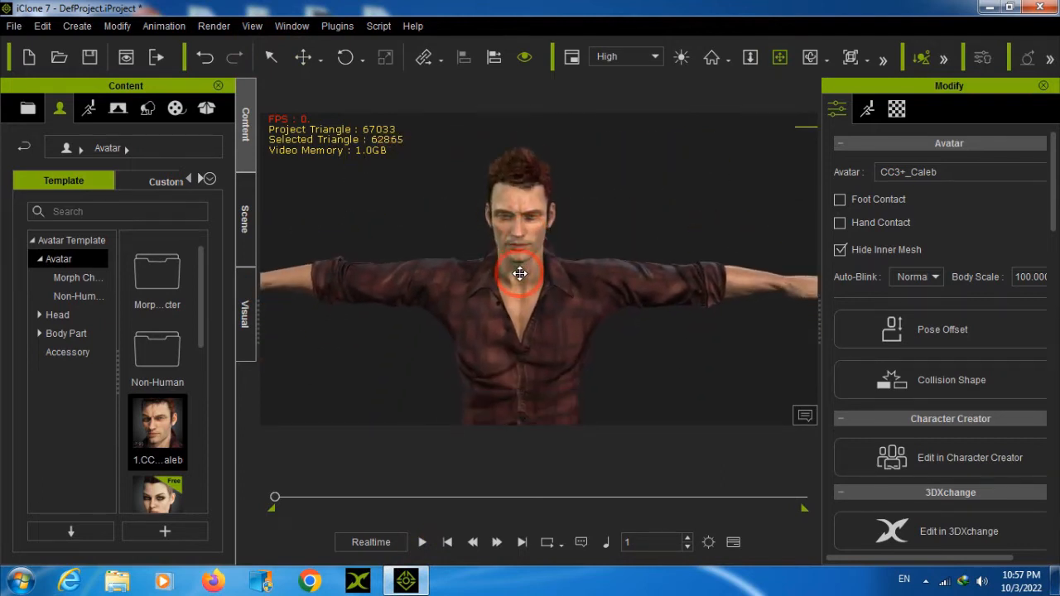
pyautogui.click(195, 178)
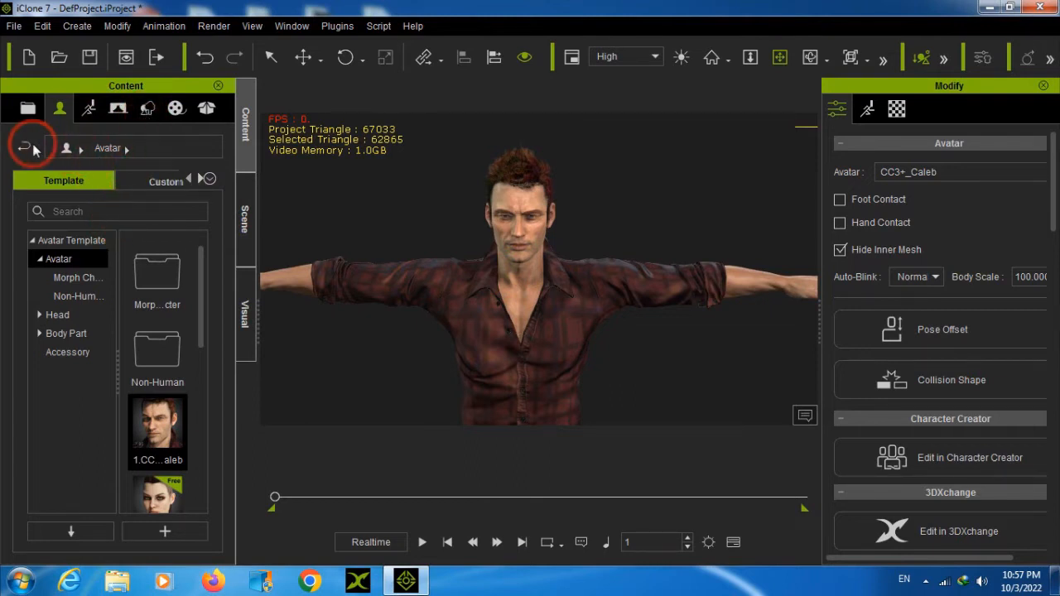
pyautogui.moveTo(259, 309); pyautogui.dragTo(350, 306)
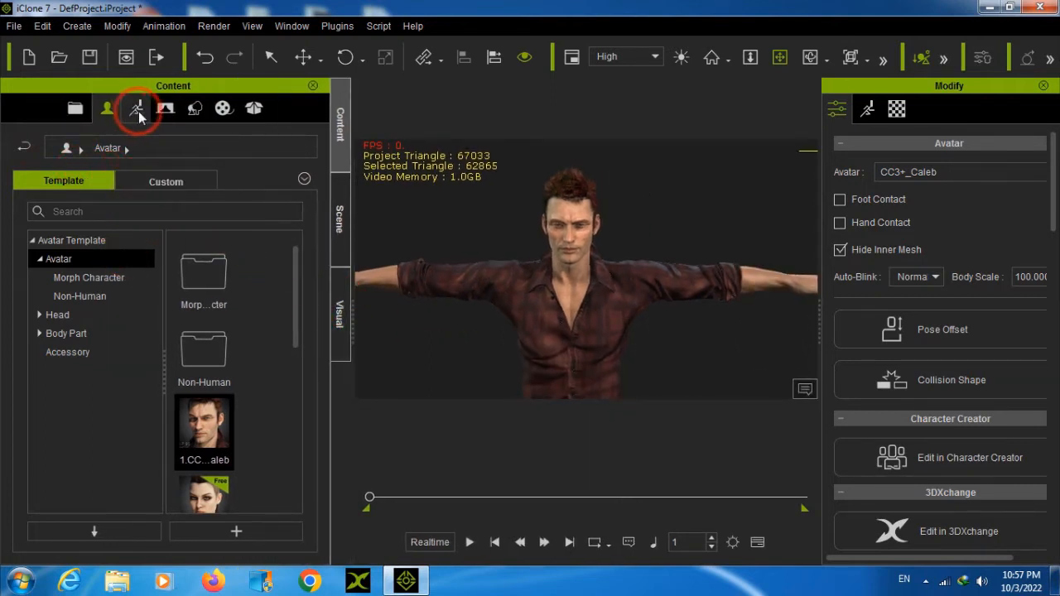
# Examine the content library's animation, stage, project and avatar templates, as well as the custom avatar content
pyautogui.click(140, 113)
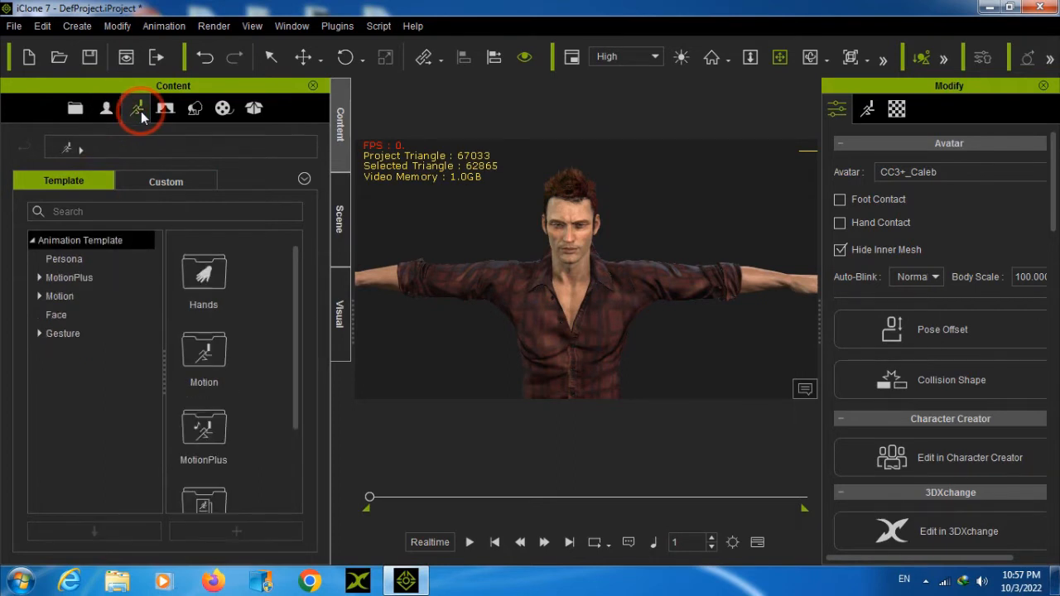
pyautogui.click(168, 115)
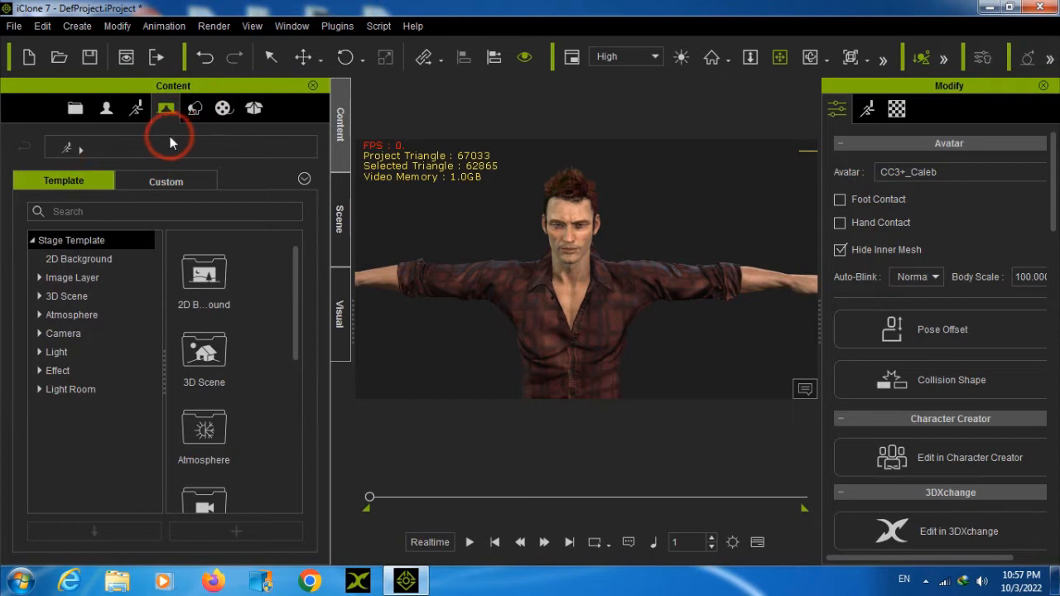
pyautogui.click(107, 111)
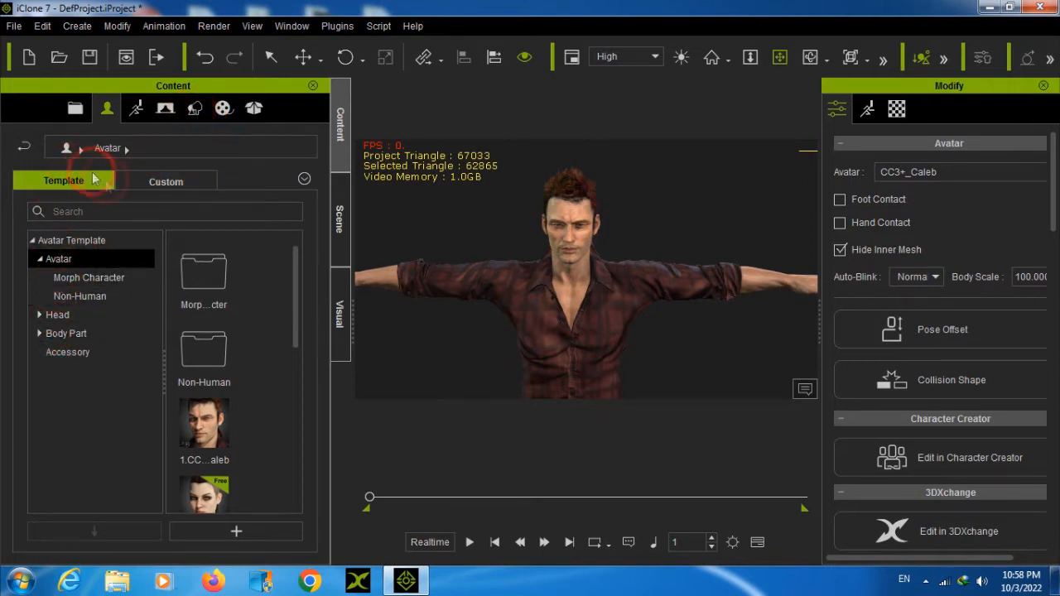
pyautogui.click(75, 109)
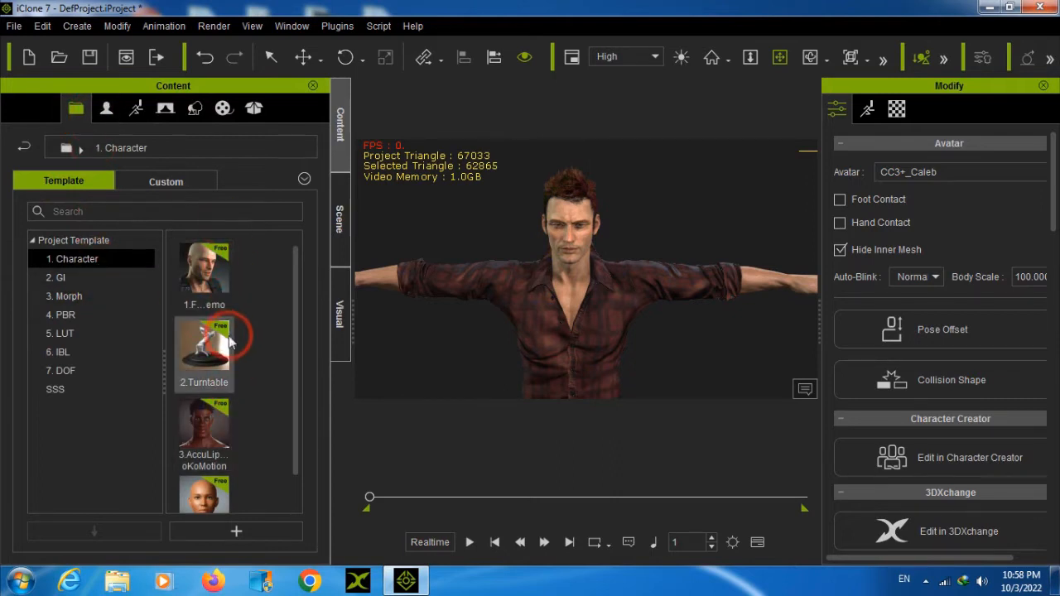
pyautogui.moveTo(229, 336)
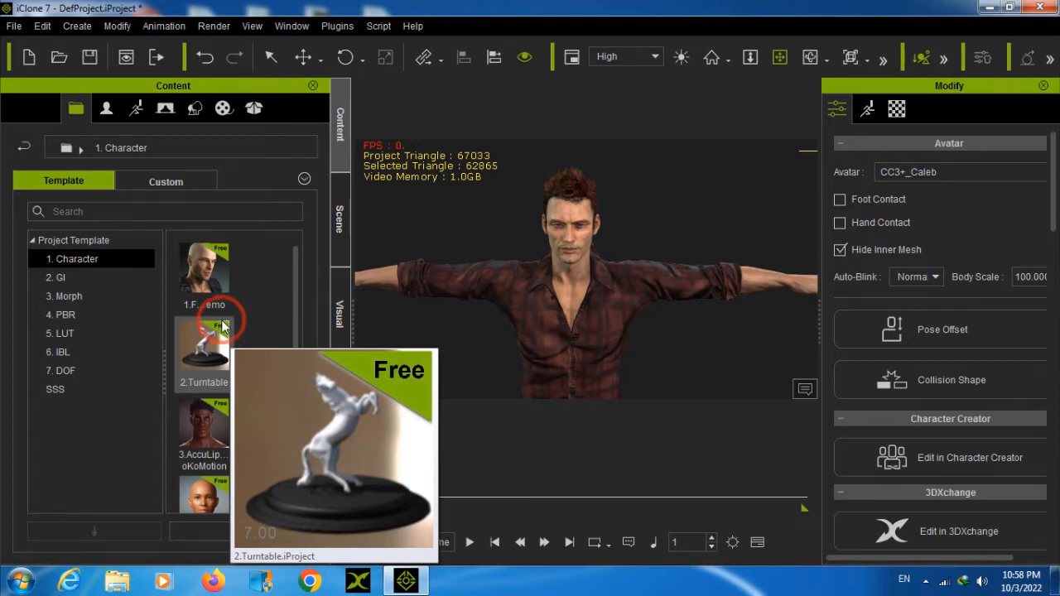
pyautogui.click(106, 113)
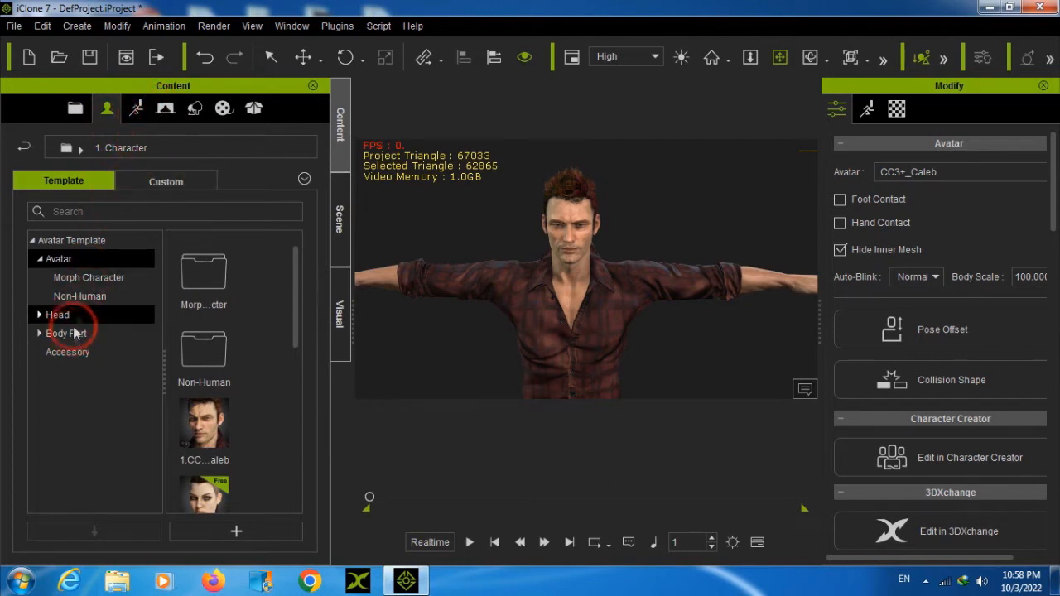
pyautogui.click(27, 149)
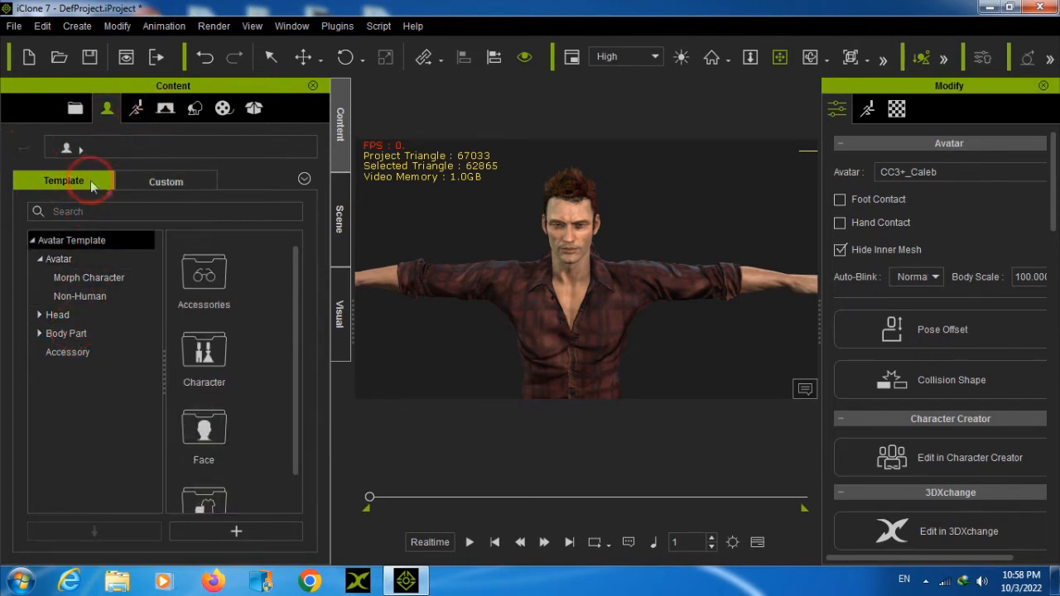
pyautogui.click(199, 182)
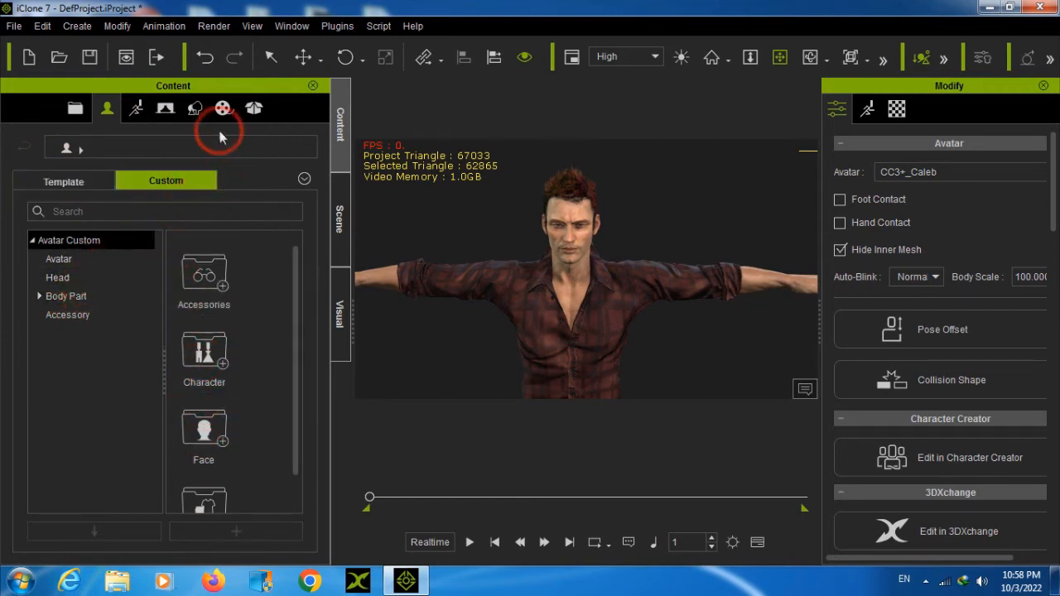
# Open the SUV folder of Studio Mocap-Vehicle Interactions among the custom motions
pyautogui.click(138, 111)
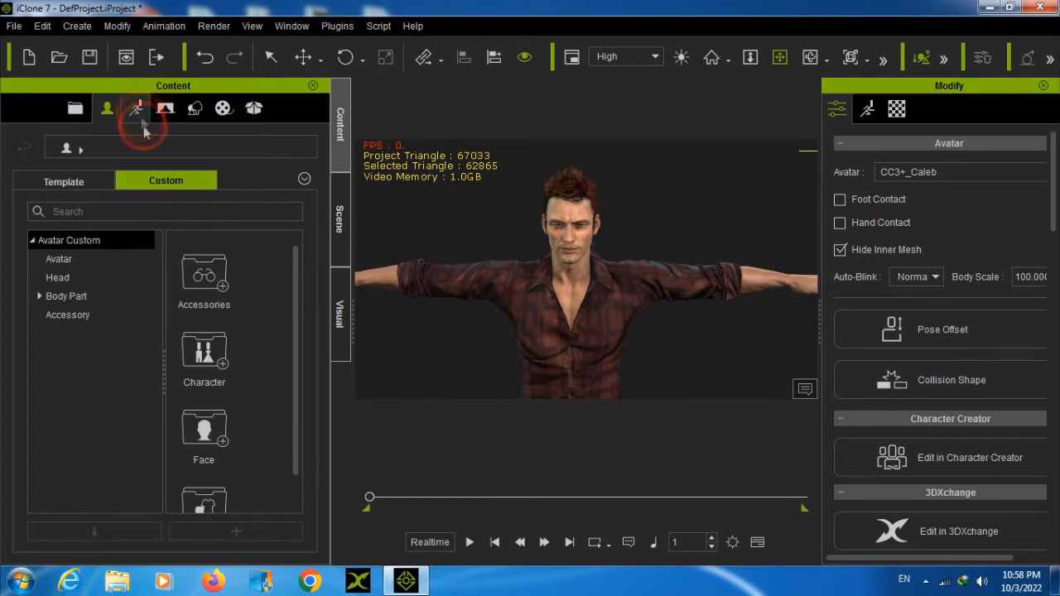
pyautogui.click(166, 182)
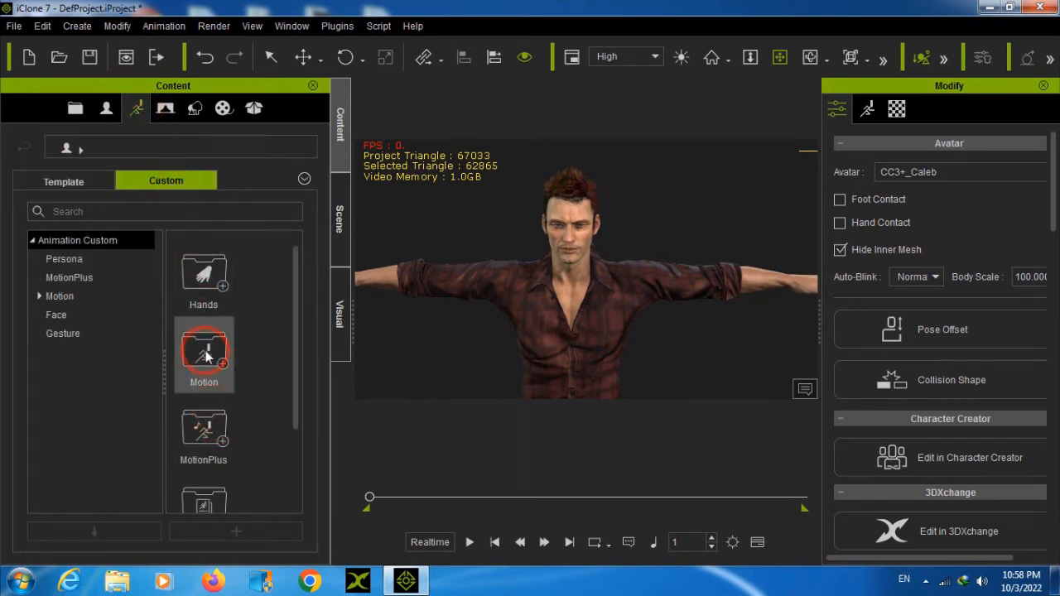
pyautogui.doubleClick(205, 355)
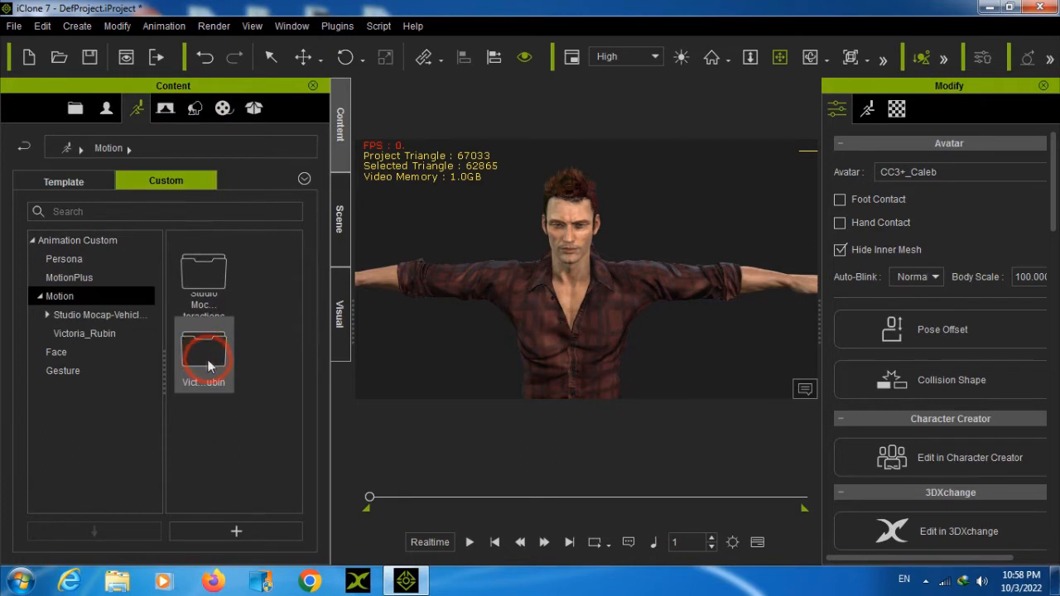
pyautogui.click(86, 335)
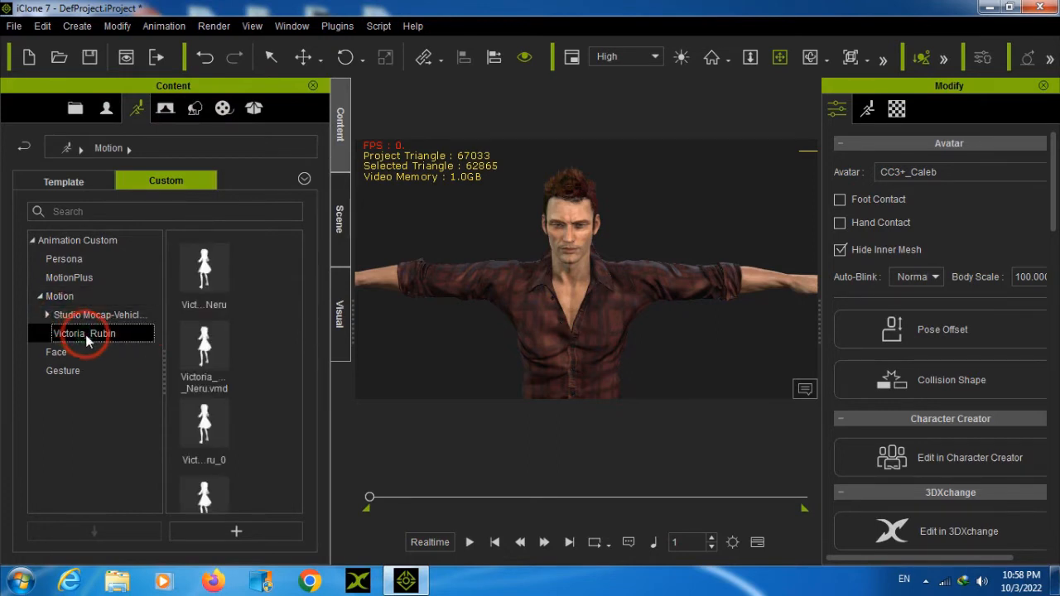
pyautogui.click(52, 315)
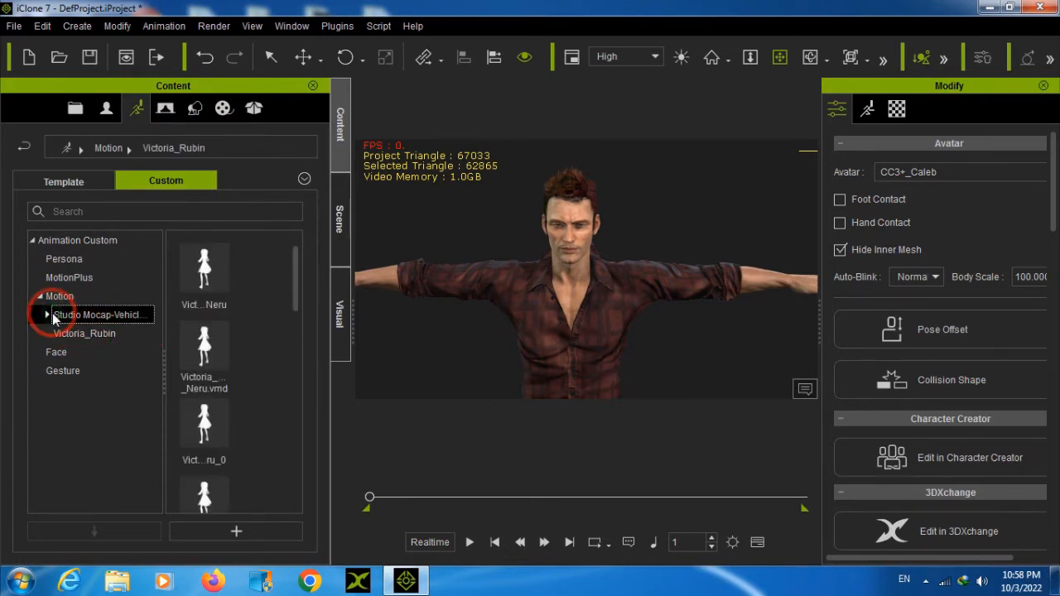
pyautogui.click(204, 420)
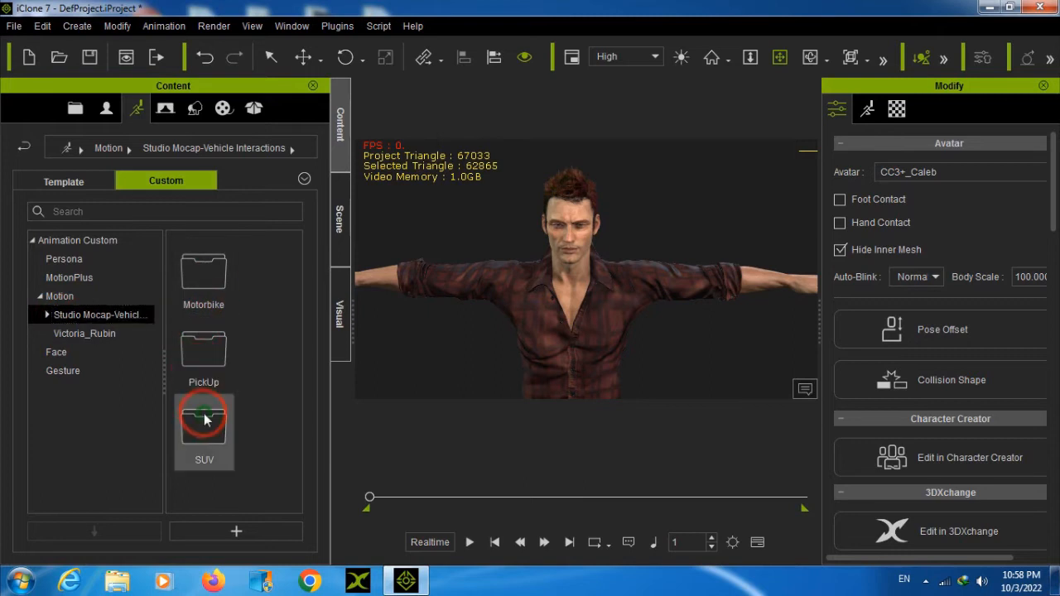
pyautogui.doubleClick(204, 420)
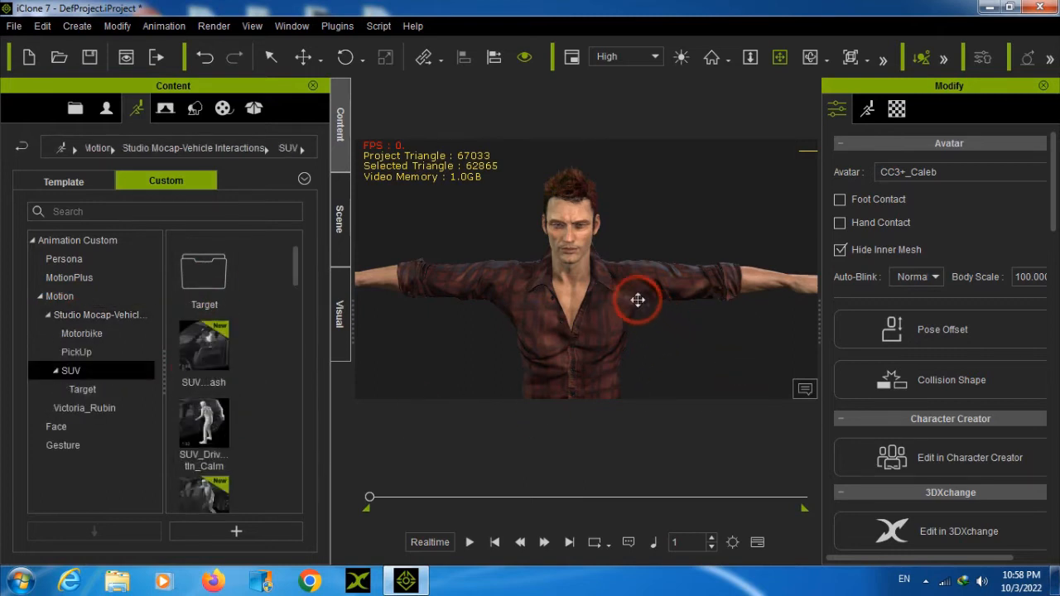
# Apply the seated SUV_Driv...pTurn360 motion to the CC3+_Caleb avatar and play the animation
pyautogui.scroll(-3, 644, 305)
pyautogui.scroll(-5, 209, 372)
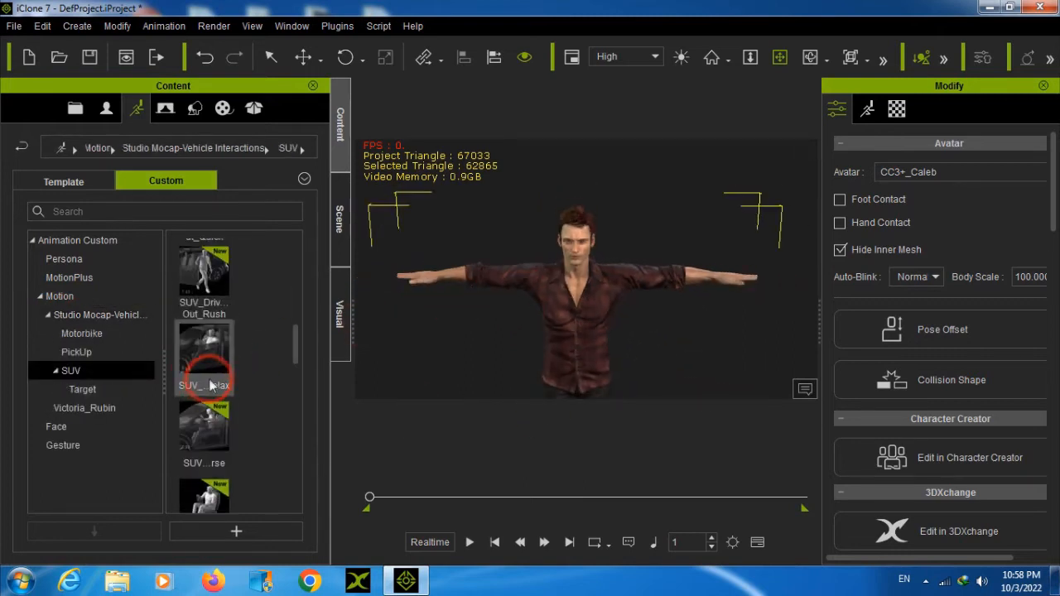
pyautogui.scroll(-3, 569, 325)
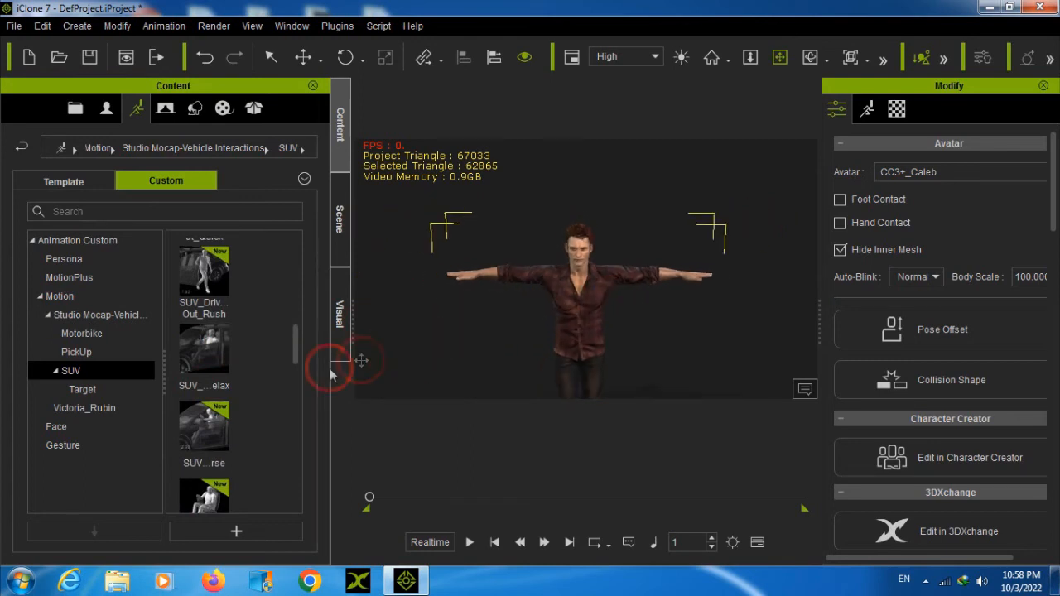
pyautogui.doubleClick(221, 464)
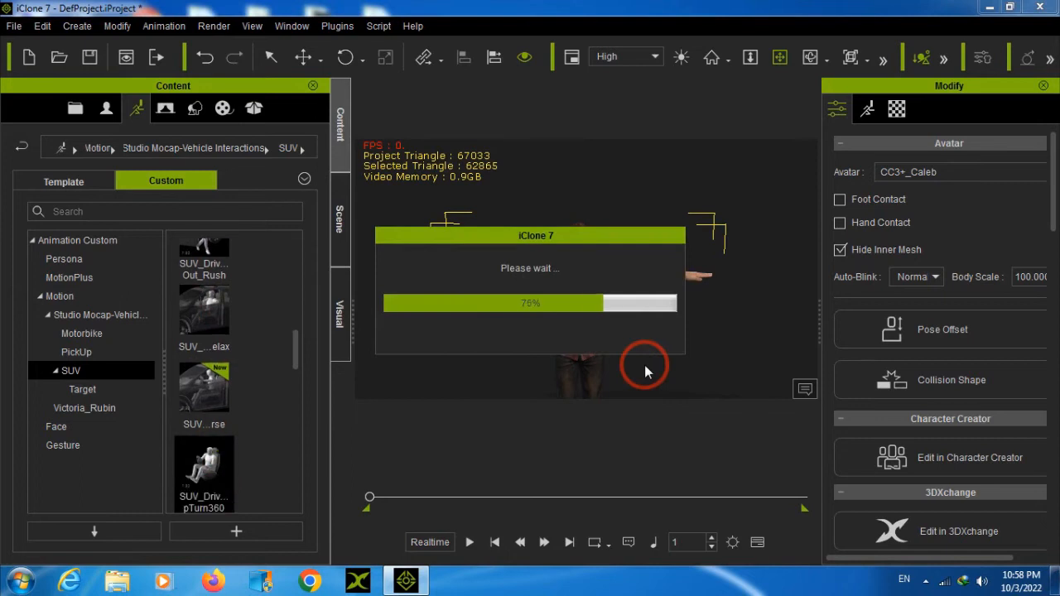
pyautogui.click(468, 543)
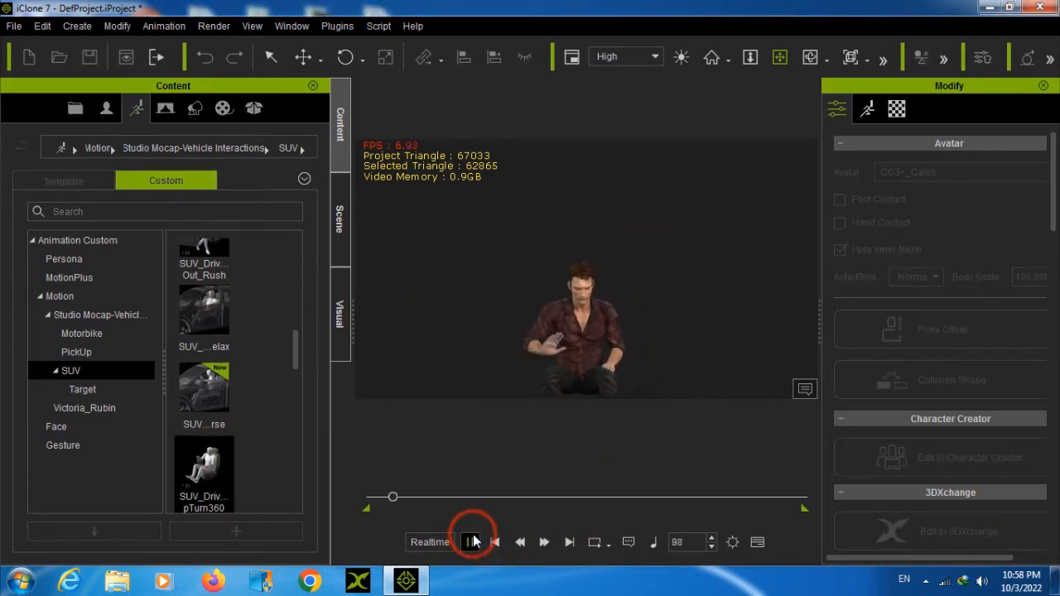
# Apply the PickUp_P...r_GetOut motion from the custom PickUp folder to the avatar and scrub to frame 423
pyautogui.click(474, 542)
pyautogui.click(76, 352)
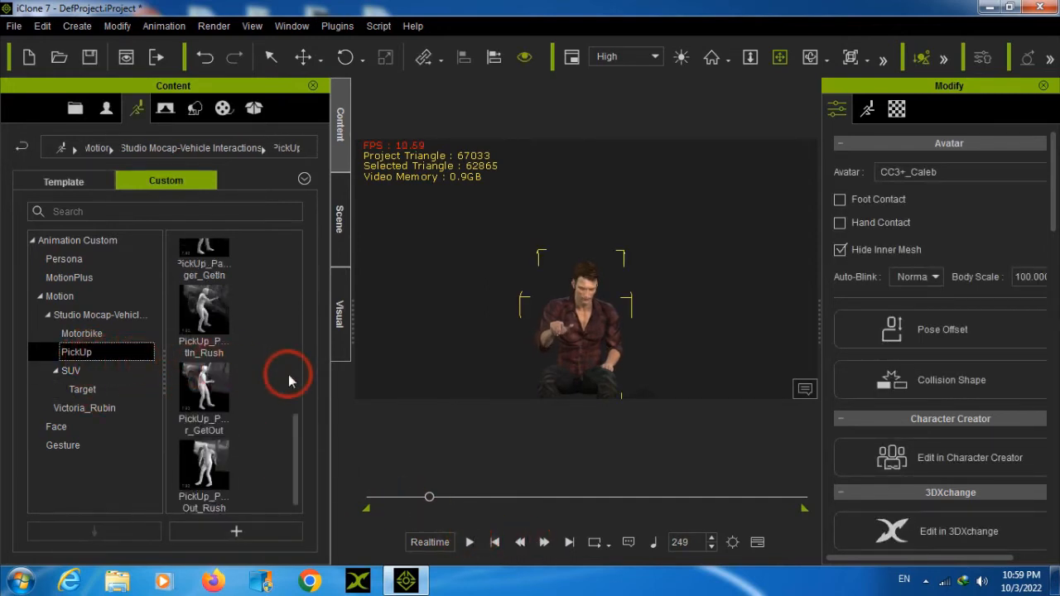
pyautogui.doubleClick(226, 386)
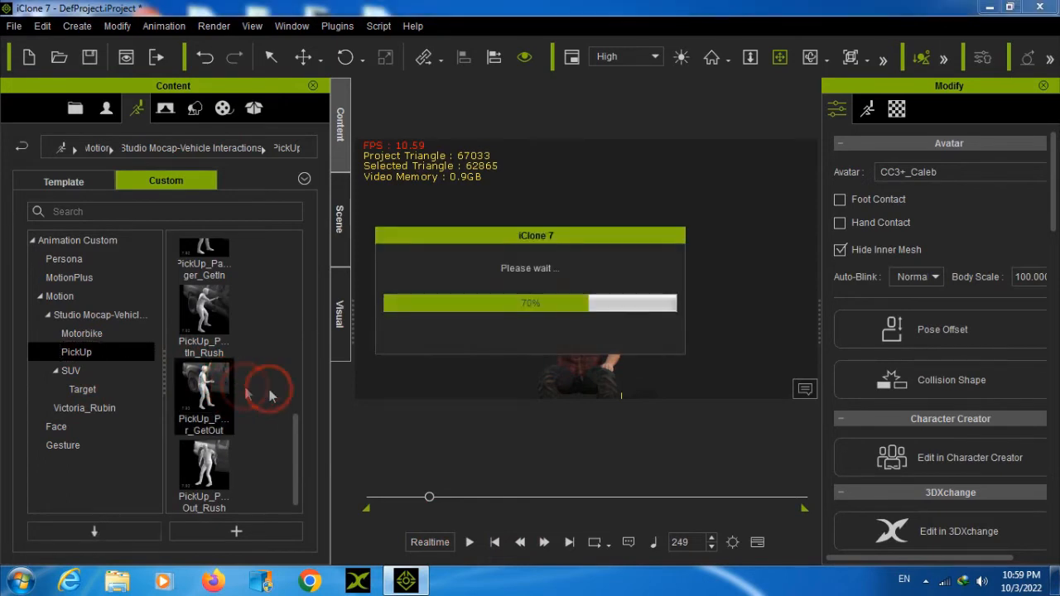
pyautogui.moveTo(426, 496); pyautogui.dragTo(472, 510)
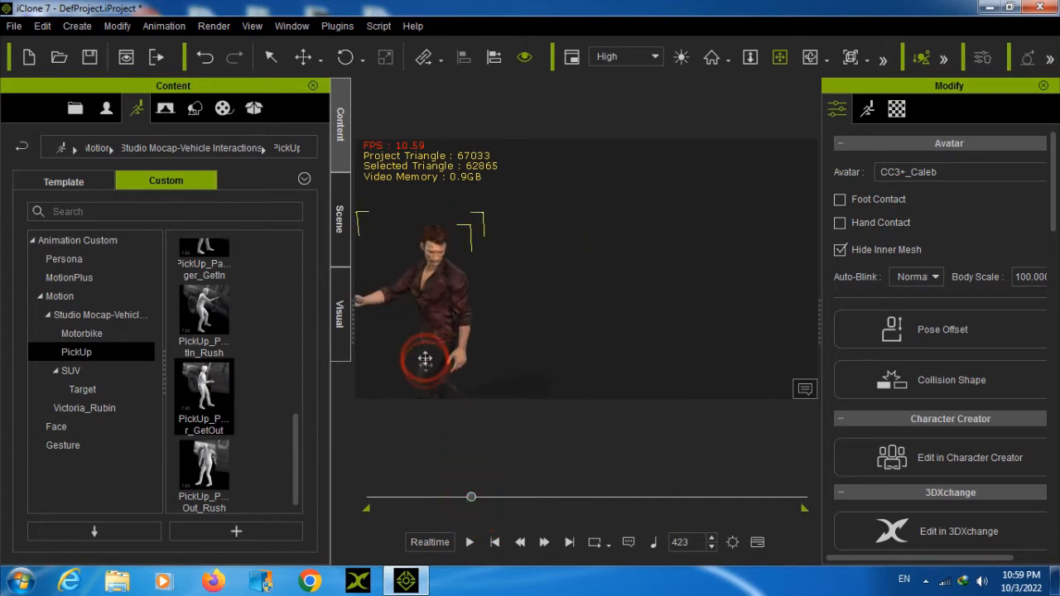
pyautogui.moveTo(450, 347); pyautogui.dragTo(609, 245)
# Return to the first frame and remove the object animation from the CC3+_Caleb avatar
pyautogui.click(494, 542)
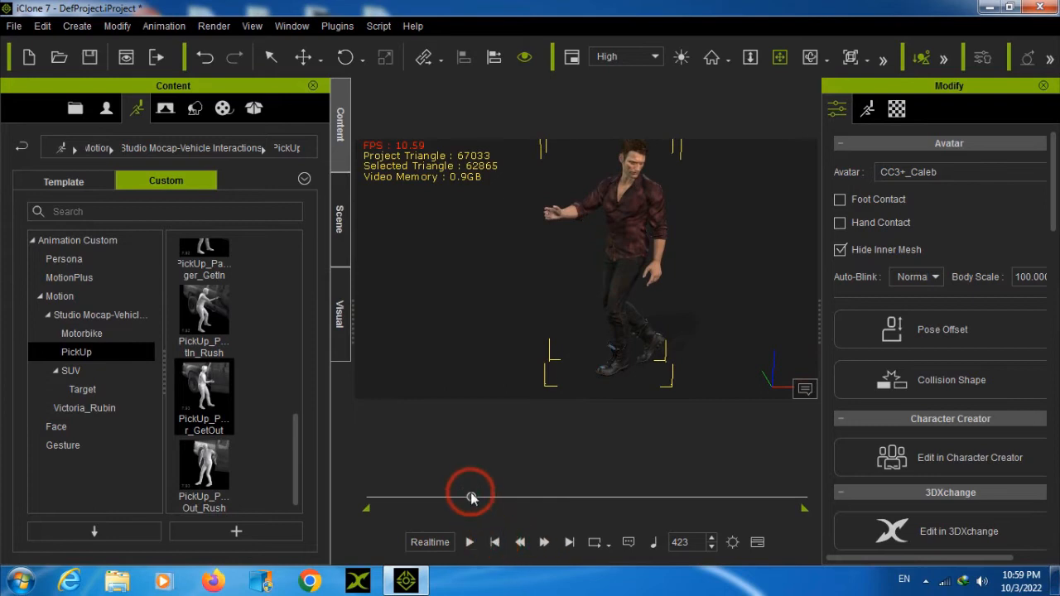
pyautogui.rightClick(788, 259)
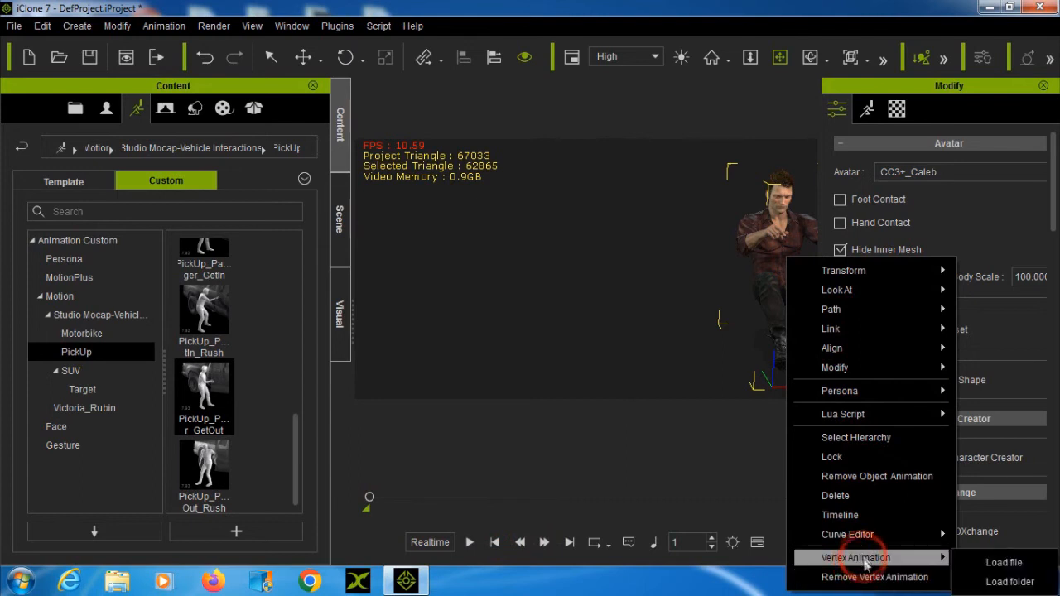
pyautogui.click(871, 472)
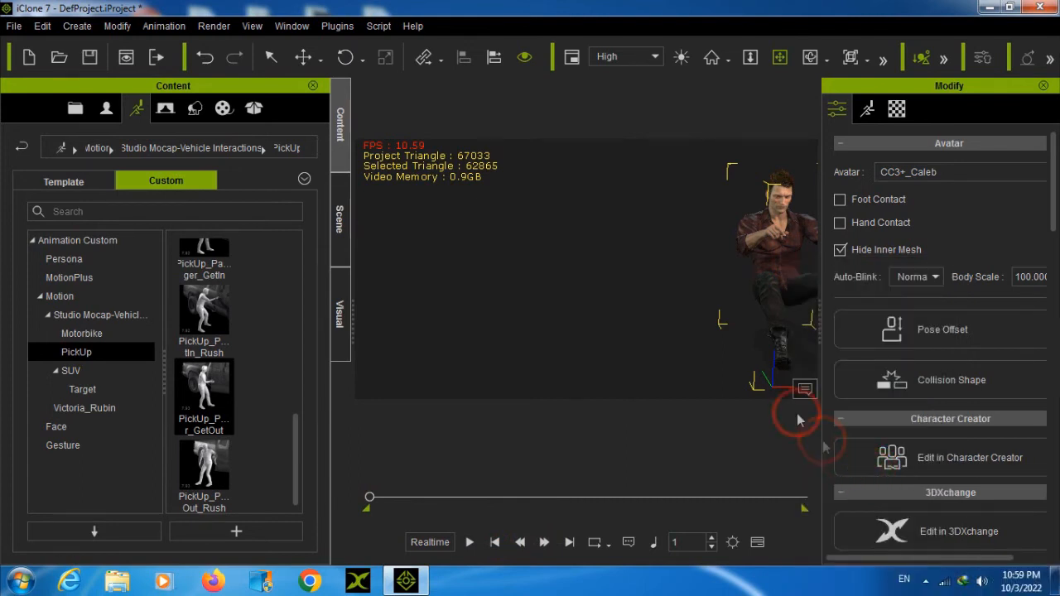
pyautogui.moveTo(772, 271); pyautogui.dragTo(649, 260)
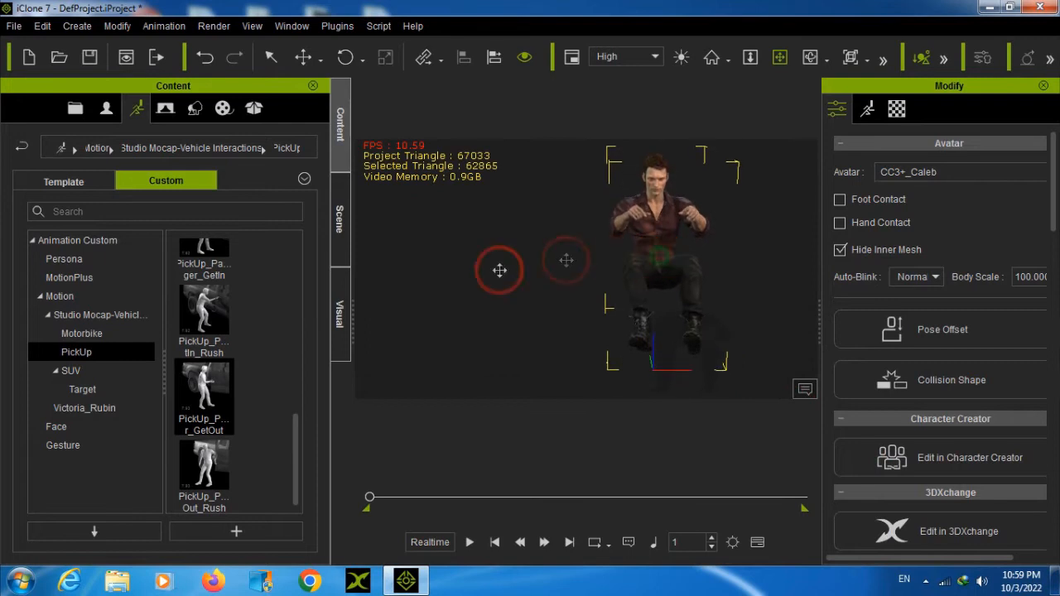
# Apply the PickUp_P...tIn_Rush motion to the avatar and play it through to frame 724
pyautogui.doubleClick(207, 312)
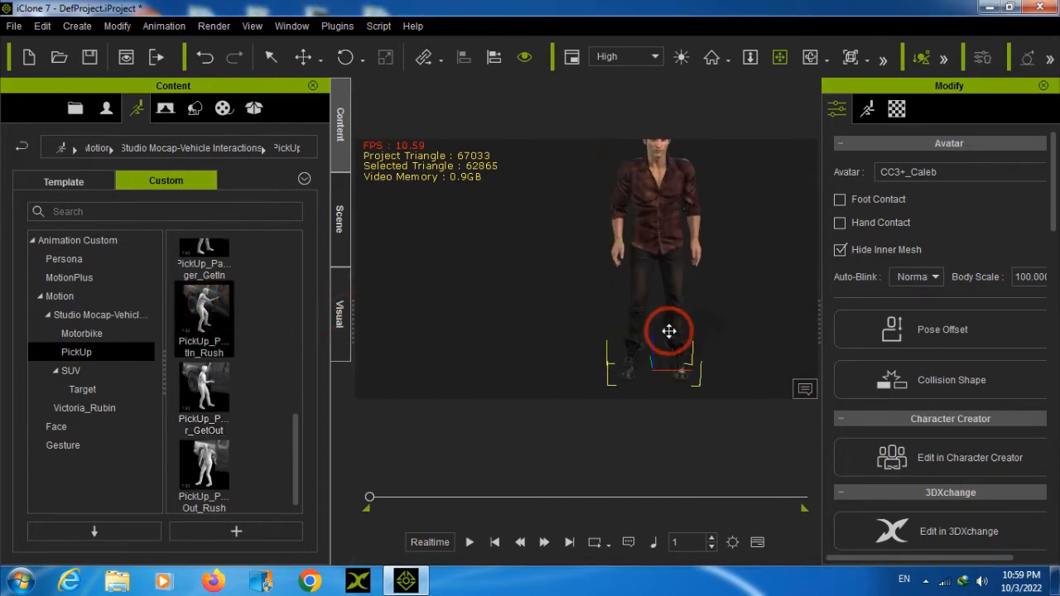
pyautogui.click(470, 542)
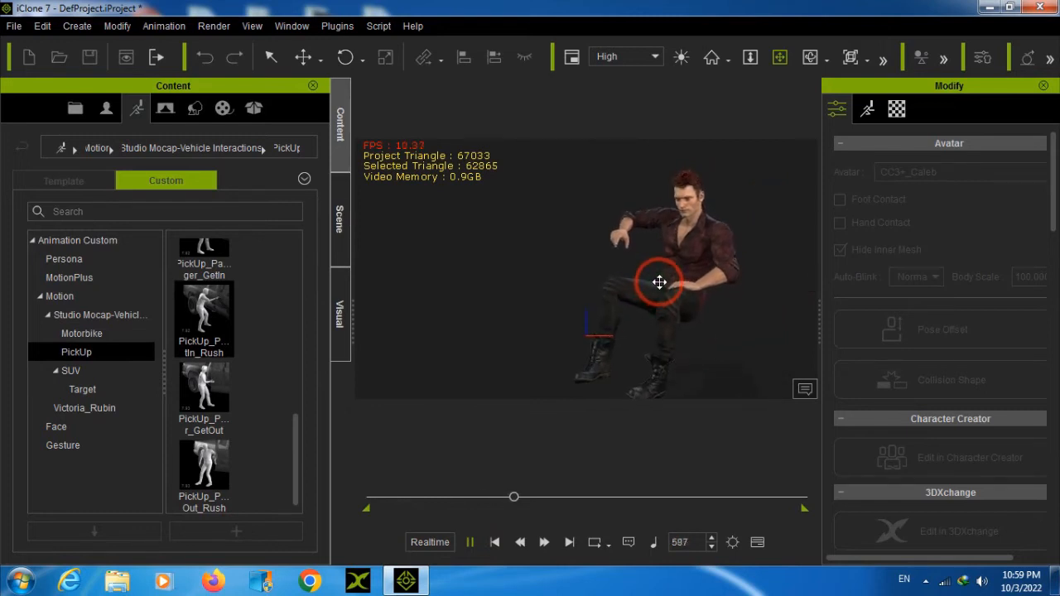
pyautogui.click(470, 544)
pyautogui.moveTo(678, 270); pyautogui.dragTo(631, 277)
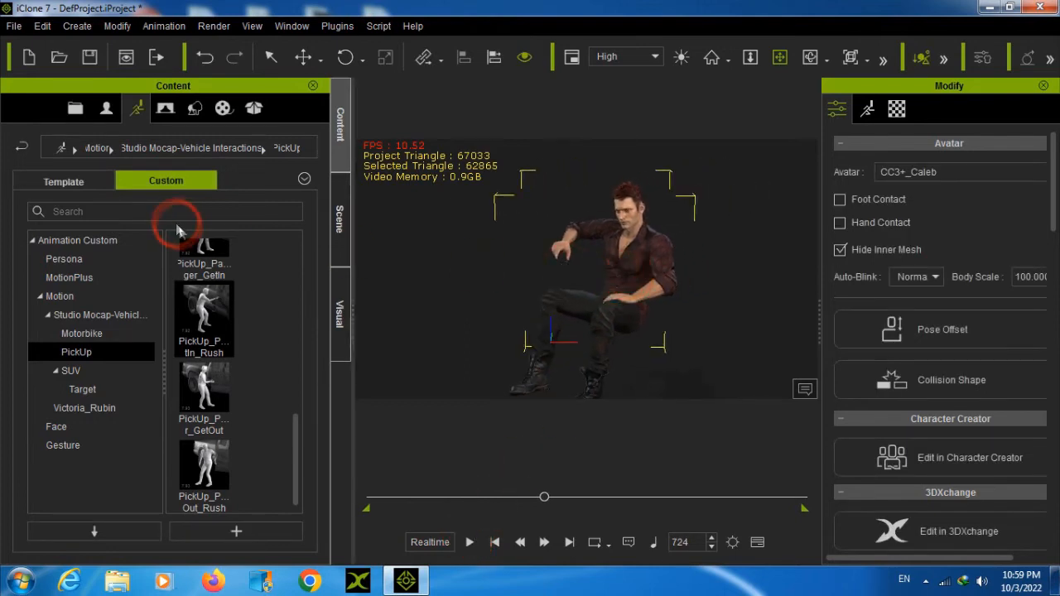
# Apply the Moto_Driv...ookMirror motion from the custom Motorbike folder to the avatar, then play and pause the animation
pyautogui.click(97, 334)
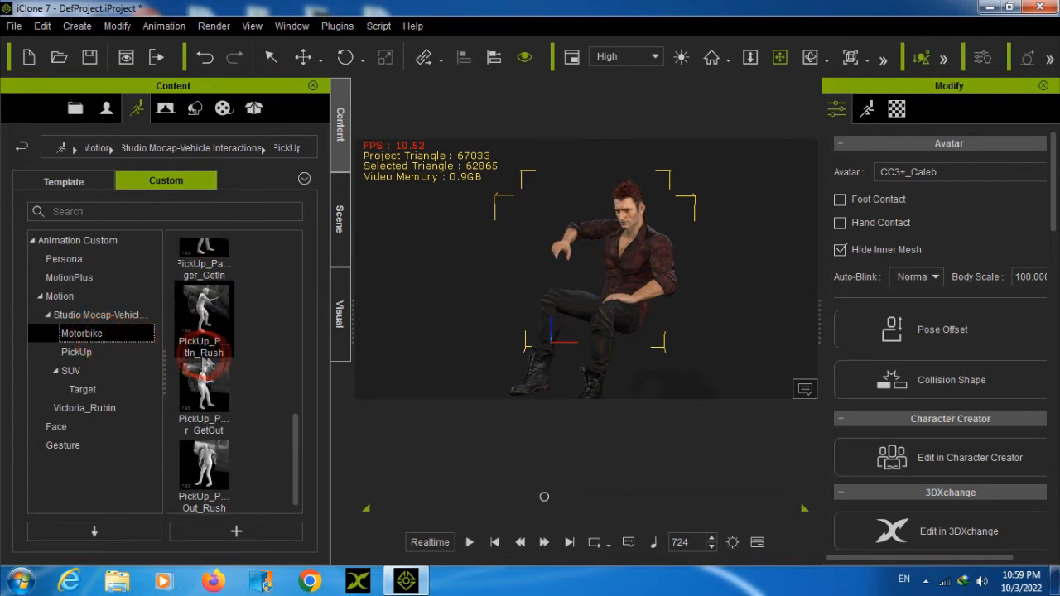
pyautogui.doubleClick(199, 468)
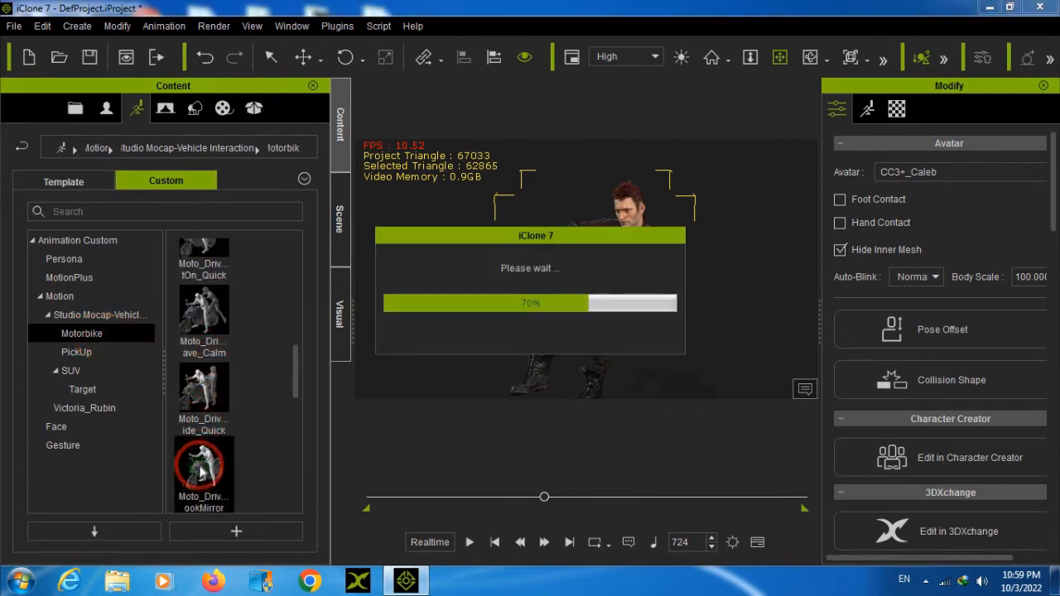
pyautogui.moveTo(517, 497); pyautogui.dragTo(549, 498)
pyautogui.moveTo(640, 342); pyautogui.dragTo(623, 288)
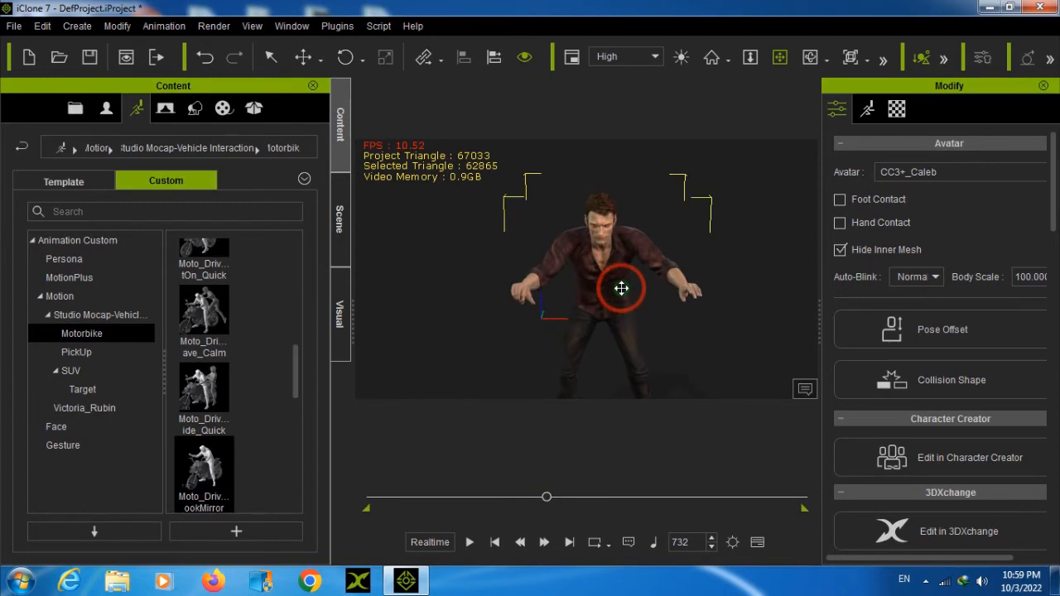
pyautogui.scroll(-2, 623, 287)
pyautogui.scroll(-1, 623, 287)
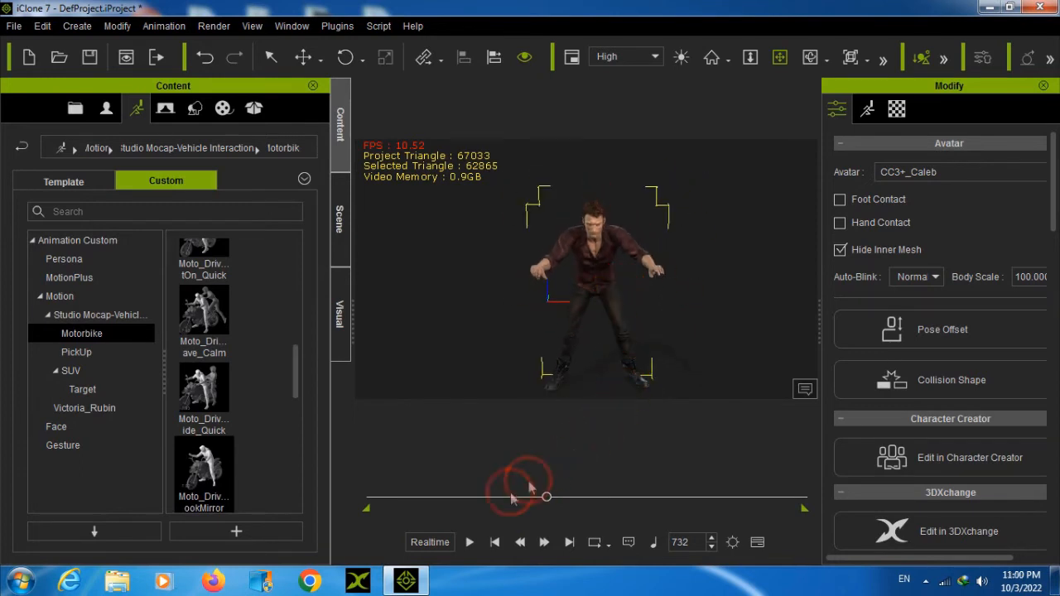
pyautogui.click(469, 542)
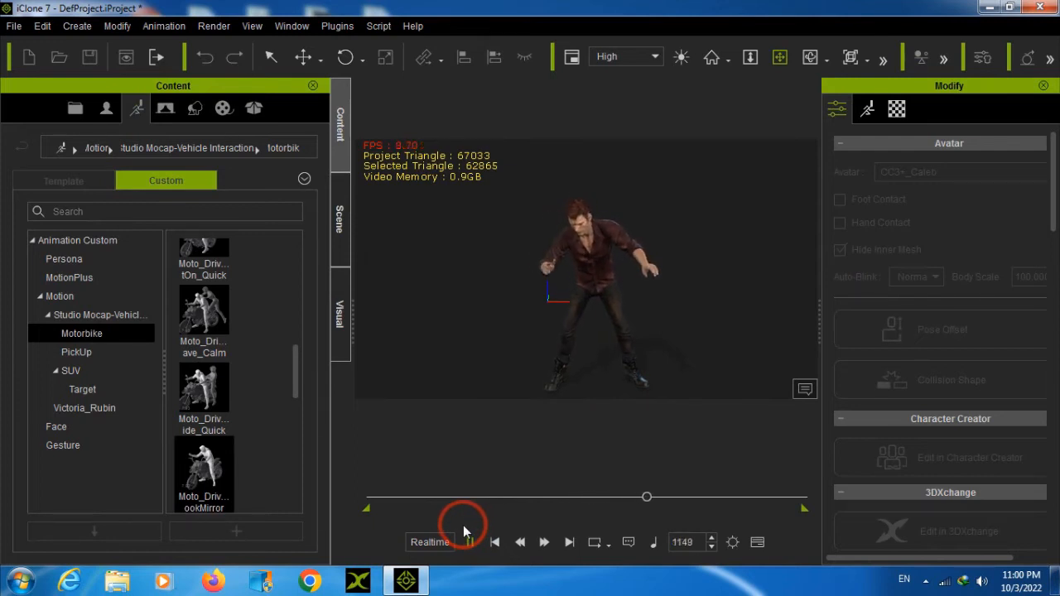
pyautogui.click(471, 542)
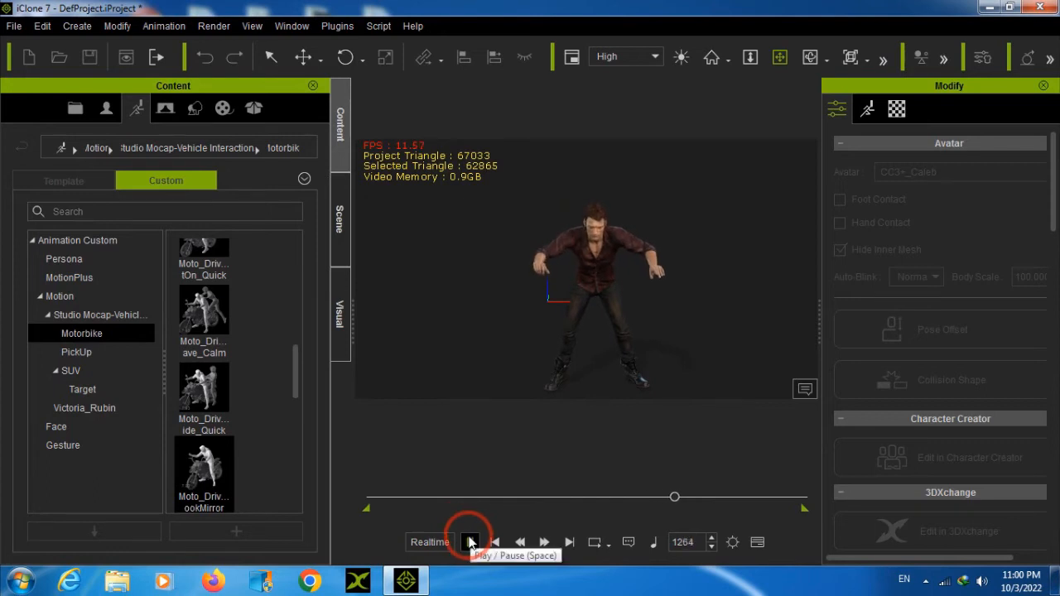
pyautogui.click(470, 542)
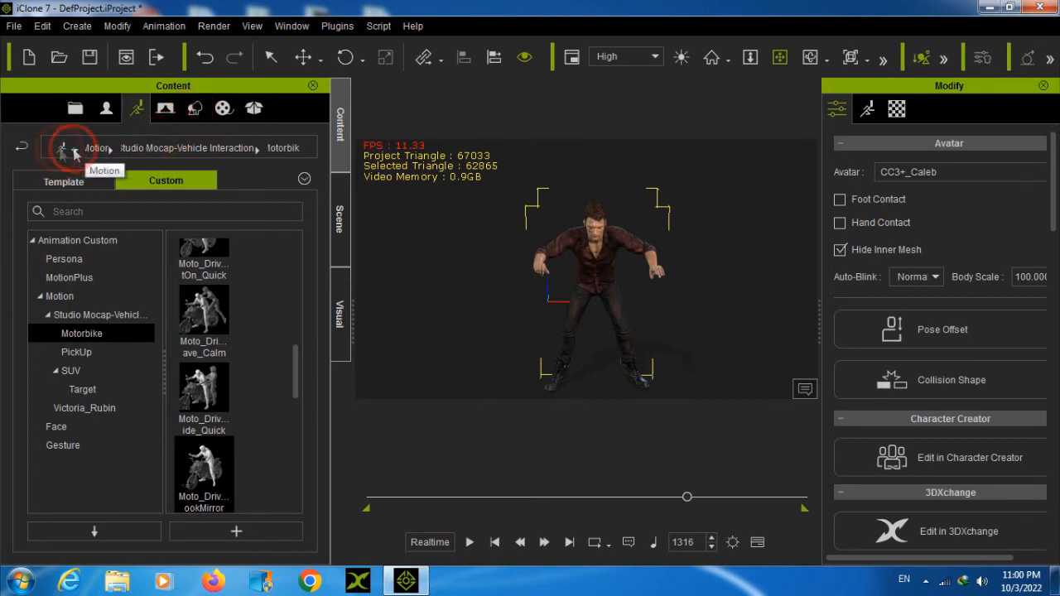
# Leave the custom motions and open the Head category of the avatar templates in the content library
pyautogui.click(23, 148)
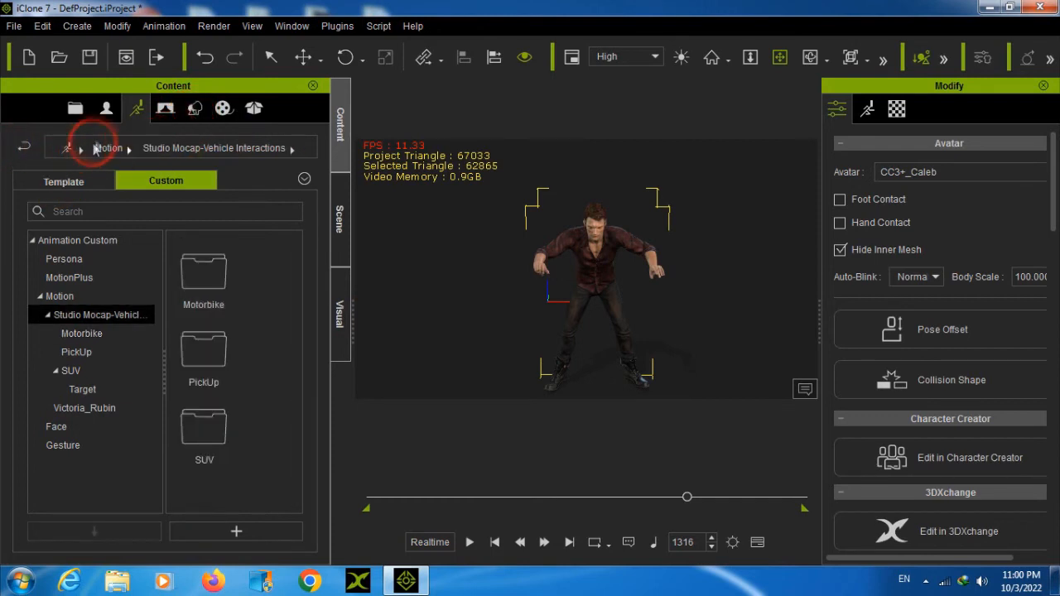
pyautogui.click(75, 108)
pyautogui.click(106, 107)
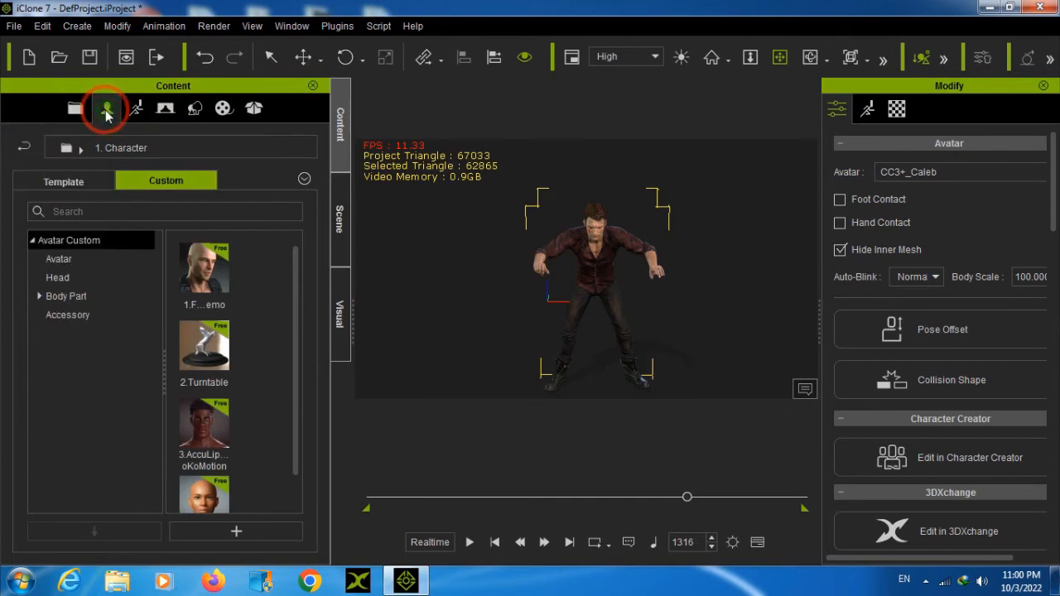
pyautogui.click(181, 189)
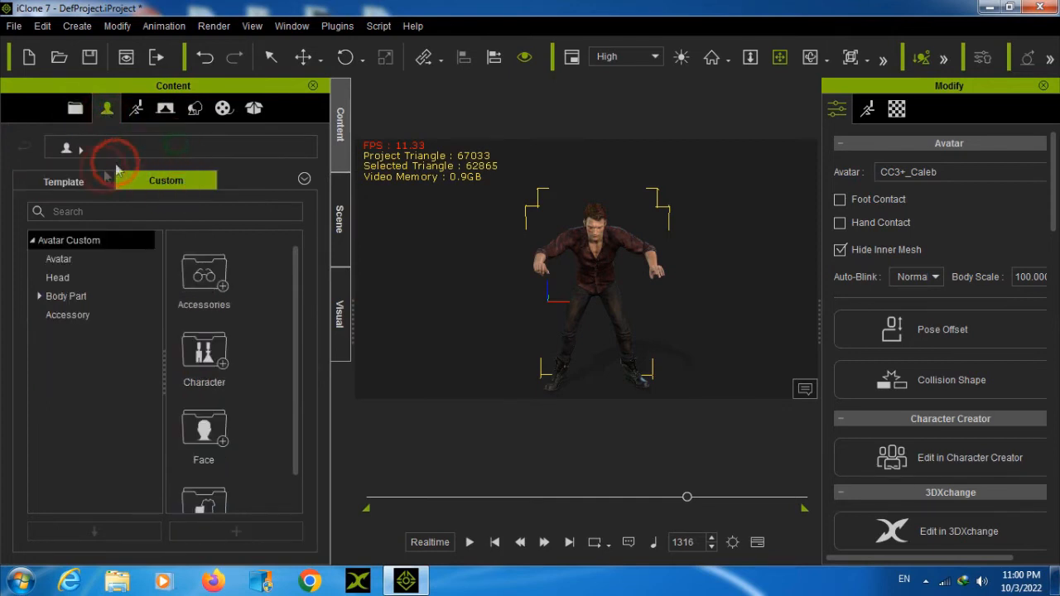
pyautogui.click(80, 183)
pyautogui.click(42, 279)
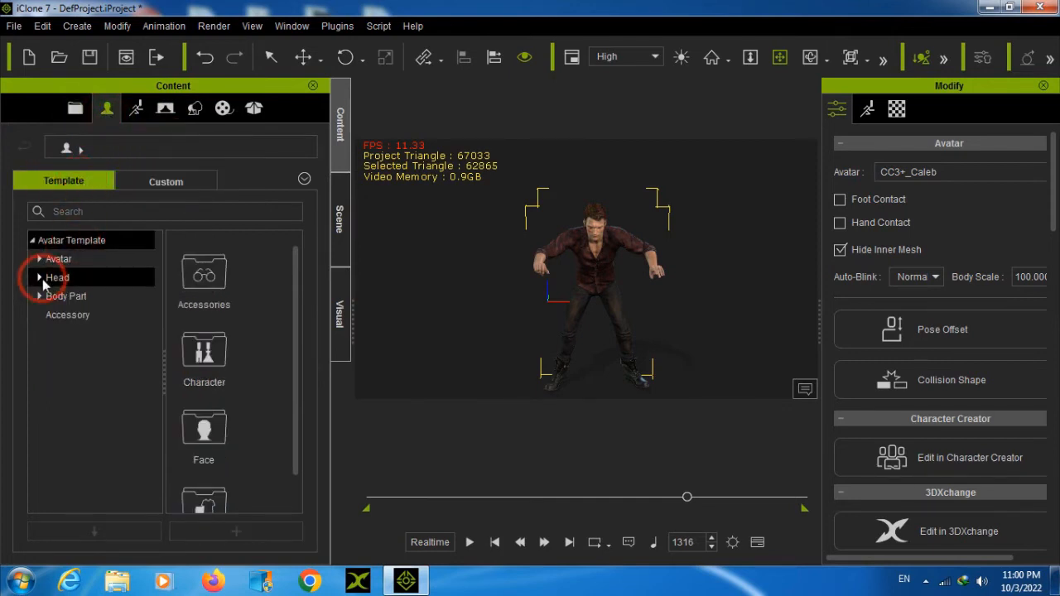
# Open the Hair Builder folder within the Body Part templates under Hair, Group, Hair
pyautogui.click(41, 297)
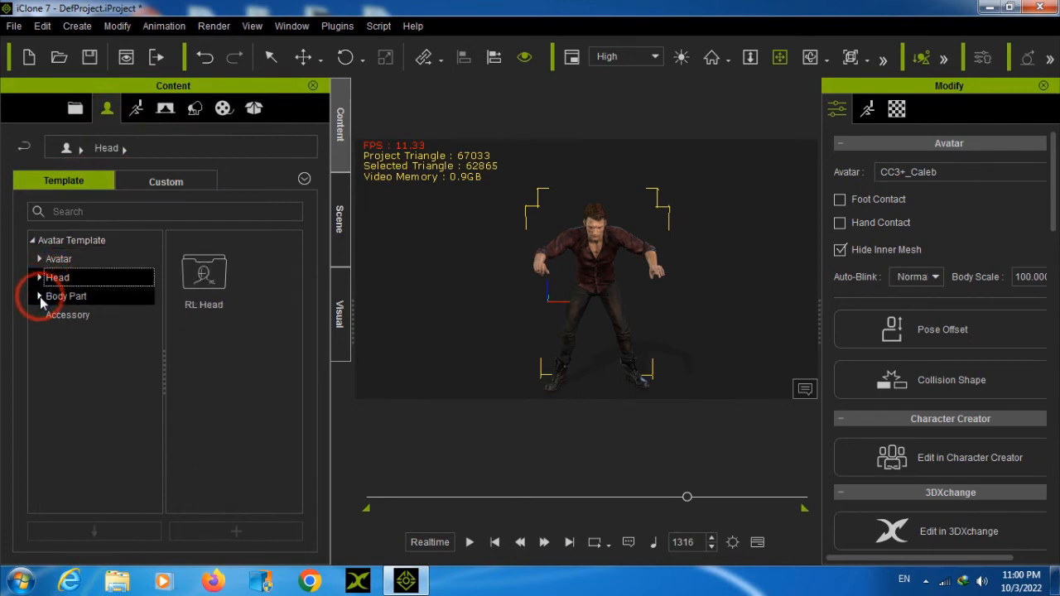
pyautogui.click(112, 447)
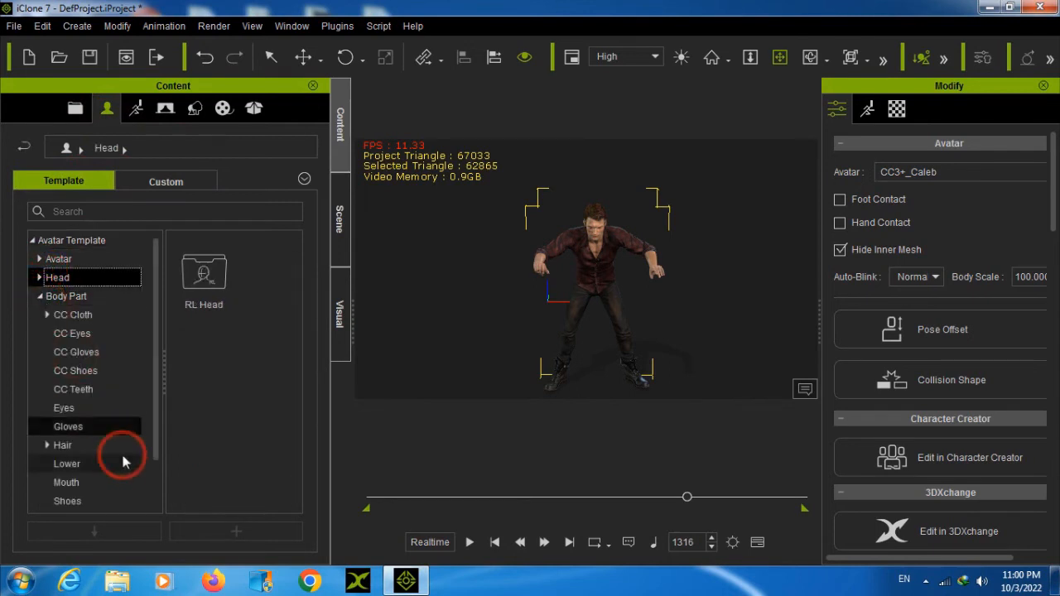
pyautogui.click(46, 445)
pyautogui.click(58, 486)
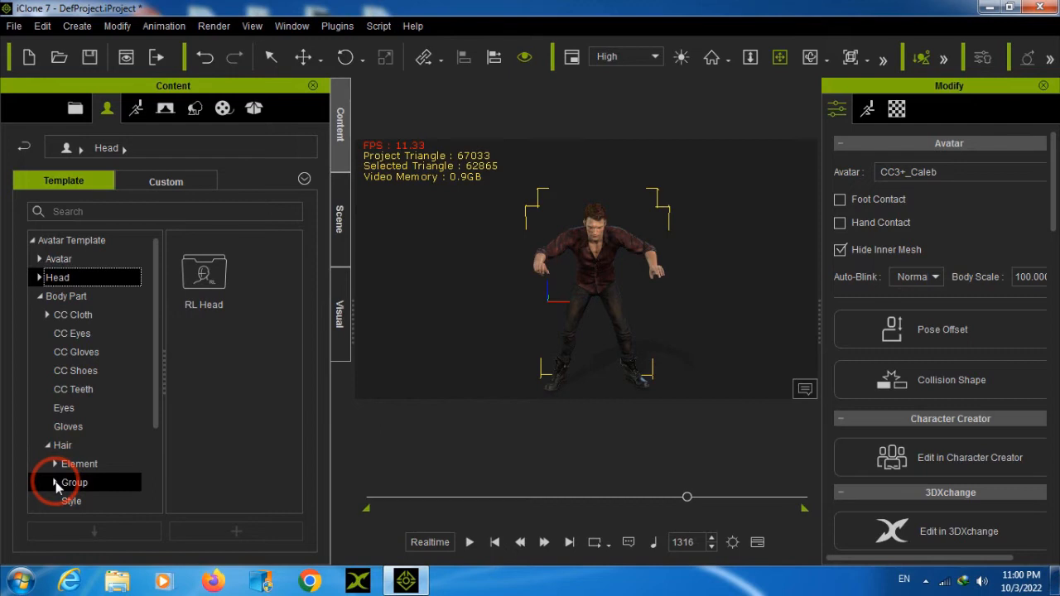
pyautogui.click(76, 484)
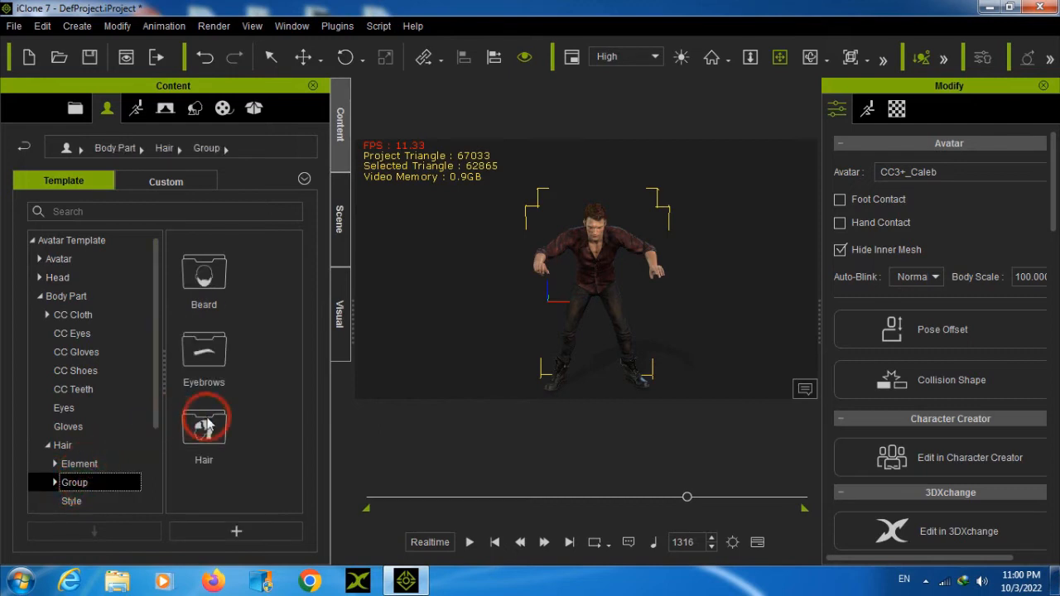
pyautogui.click(208, 424)
pyautogui.doubleClick(208, 424)
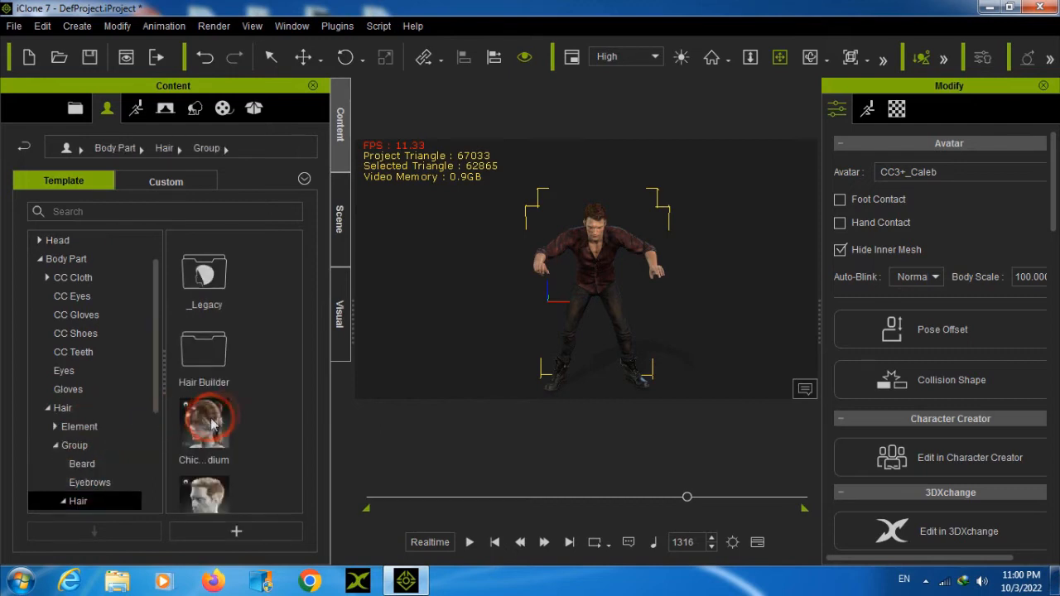
pyautogui.doubleClick(220, 356)
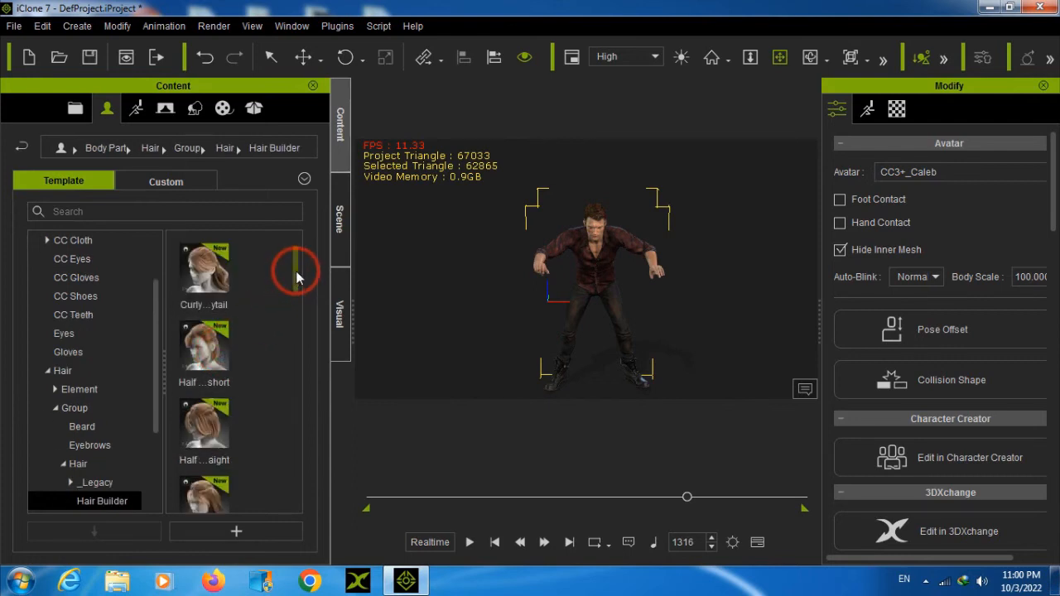
# Frame the avatar's head and apply the Top k...ytail hairstyle from Hair Builder to it
pyautogui.scroll(3, 619, 236)
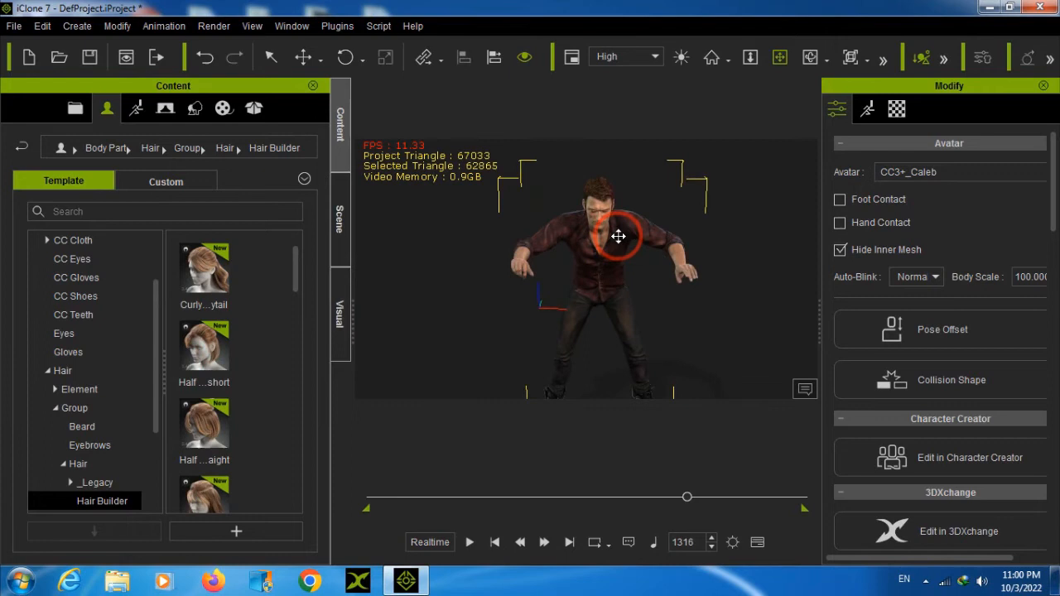
pyautogui.scroll(5, 622, 232)
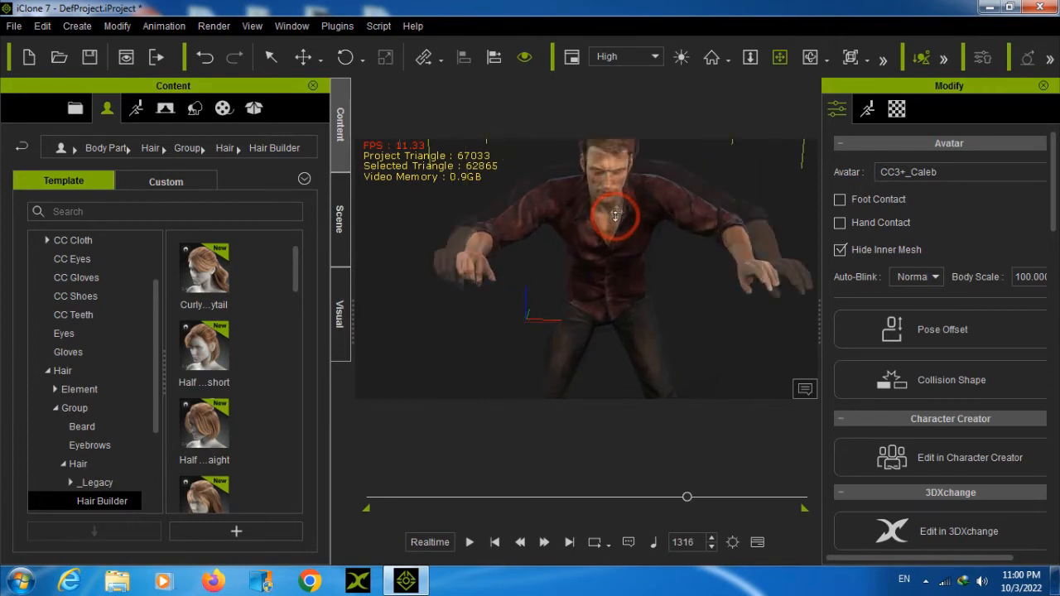
pyautogui.scroll(-3, 626, 249)
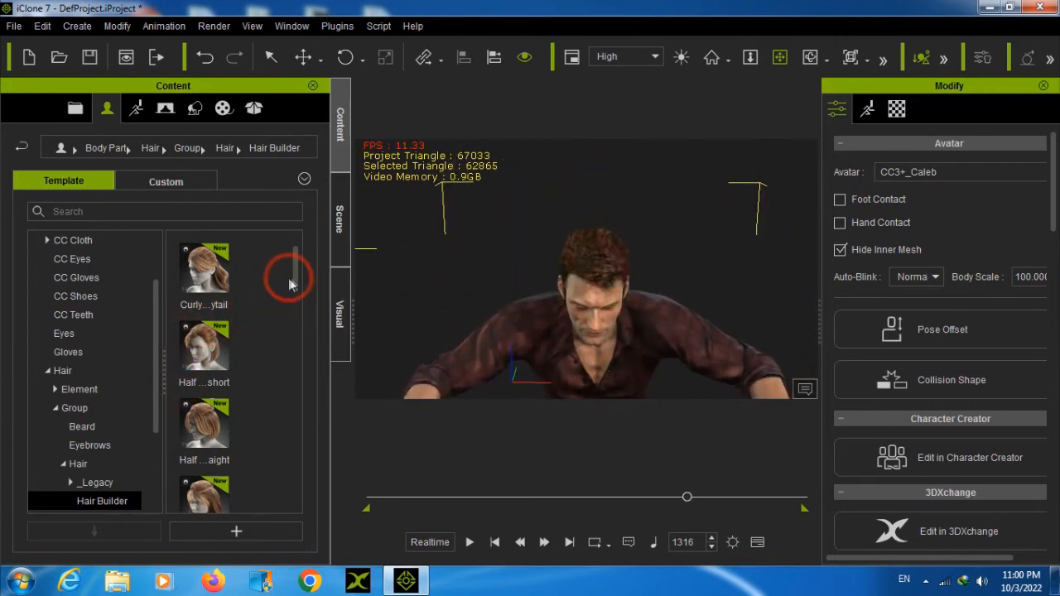
pyautogui.moveTo(300, 275); pyautogui.dragTo(281, 418)
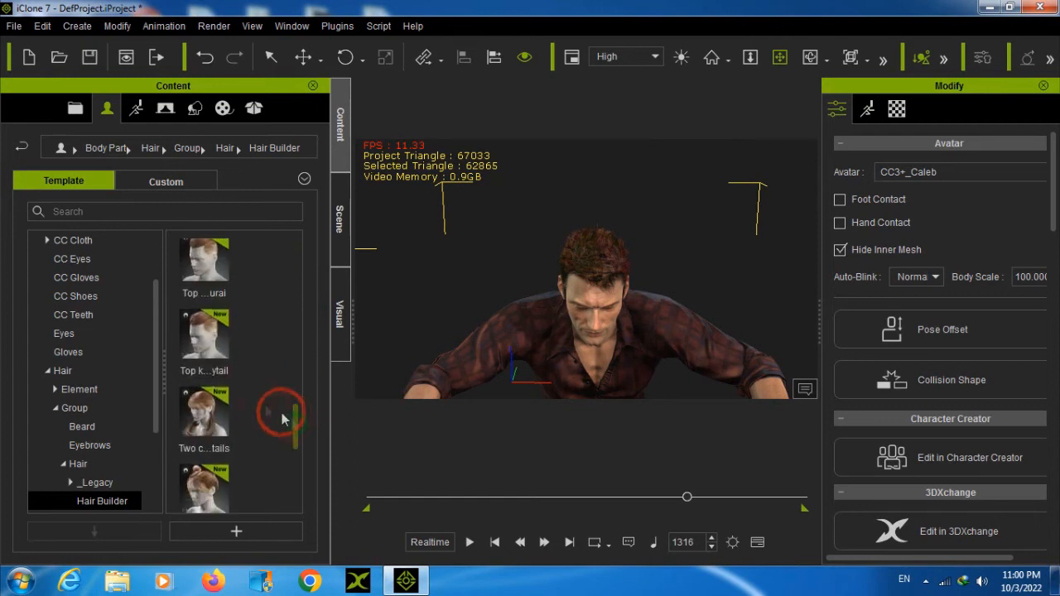
pyautogui.doubleClick(210, 335)
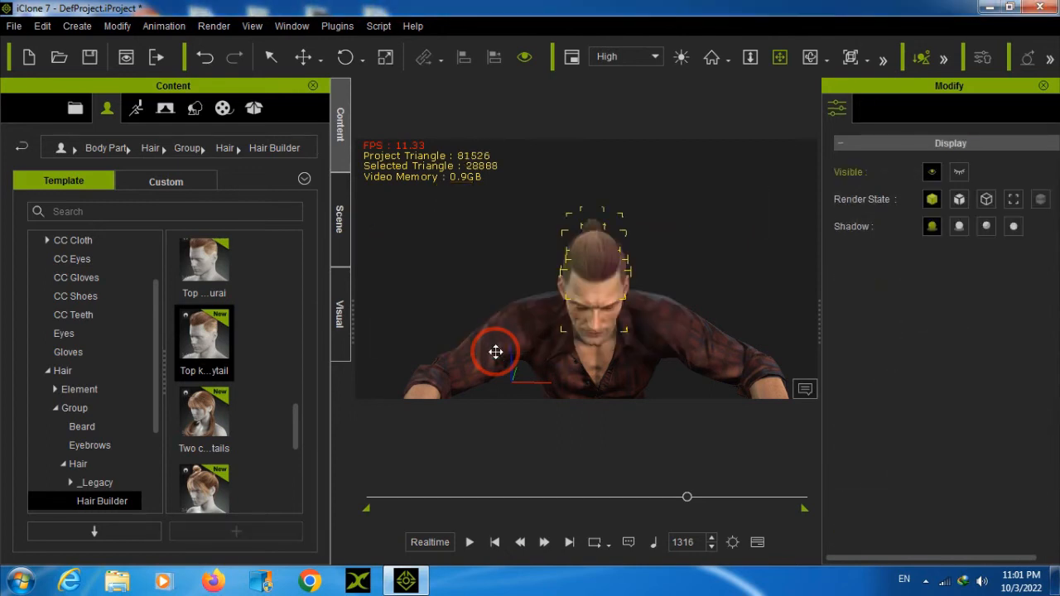
# Examine the new hairstyle from the side and play the animation from frame 387
pyautogui.moveTo(660, 304); pyautogui.dragTo(450, 291, button='right')
pyautogui.moveTo(544, 327); pyautogui.dragTo(618, 239)
pyautogui.scroll(-3, 590, 296)
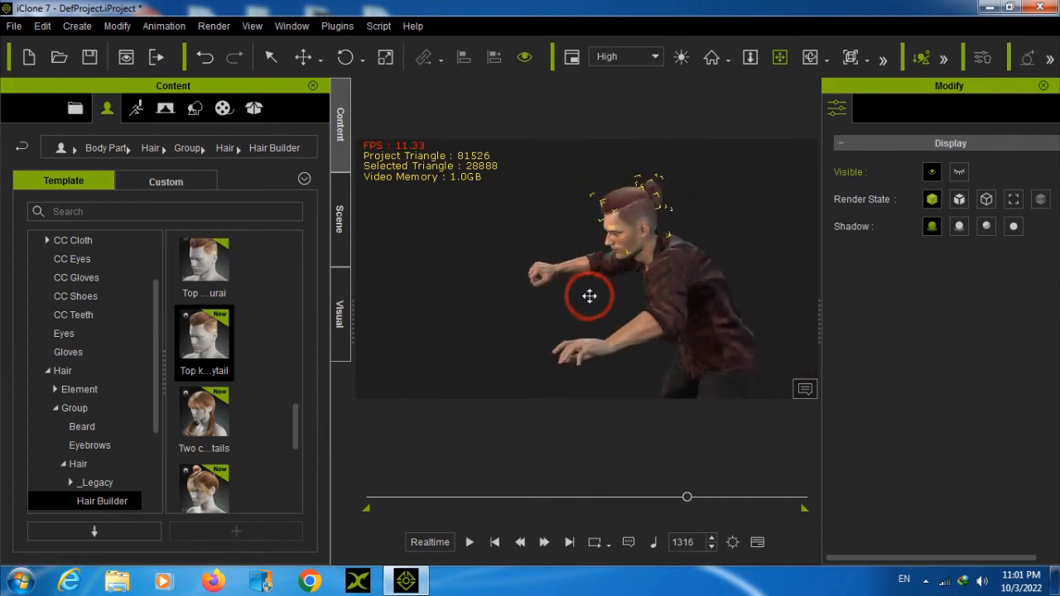
pyautogui.scroll(-2, 590, 296)
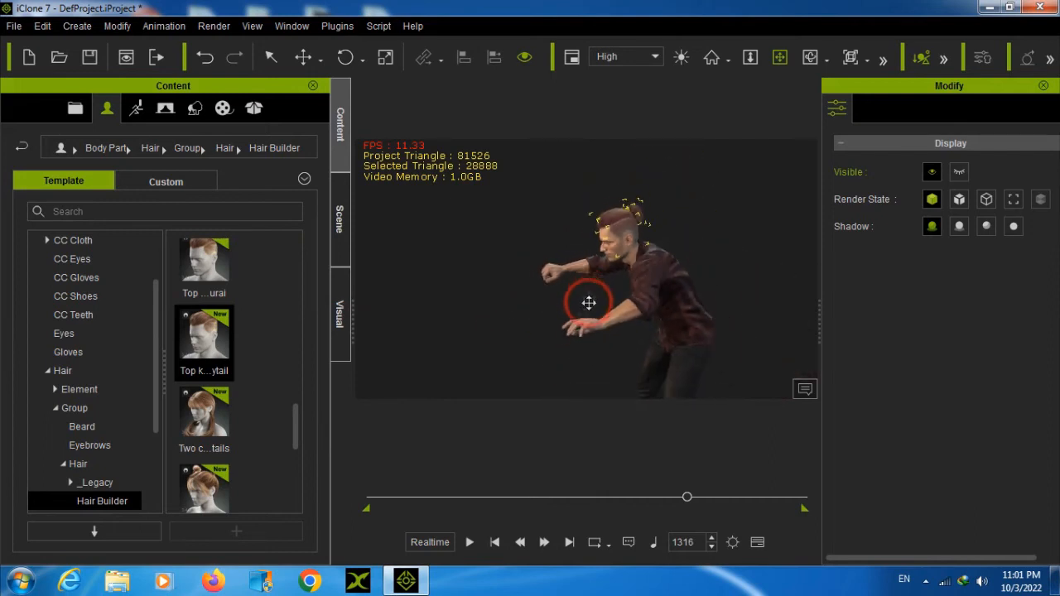
pyautogui.moveTo(687, 498); pyautogui.dragTo(462, 496)
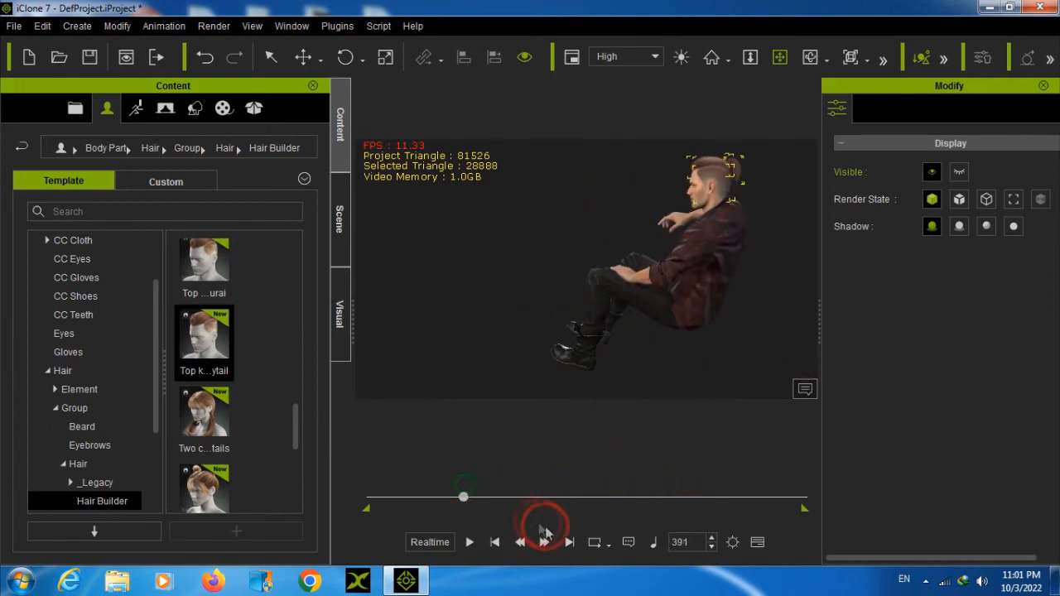
pyautogui.click(469, 543)
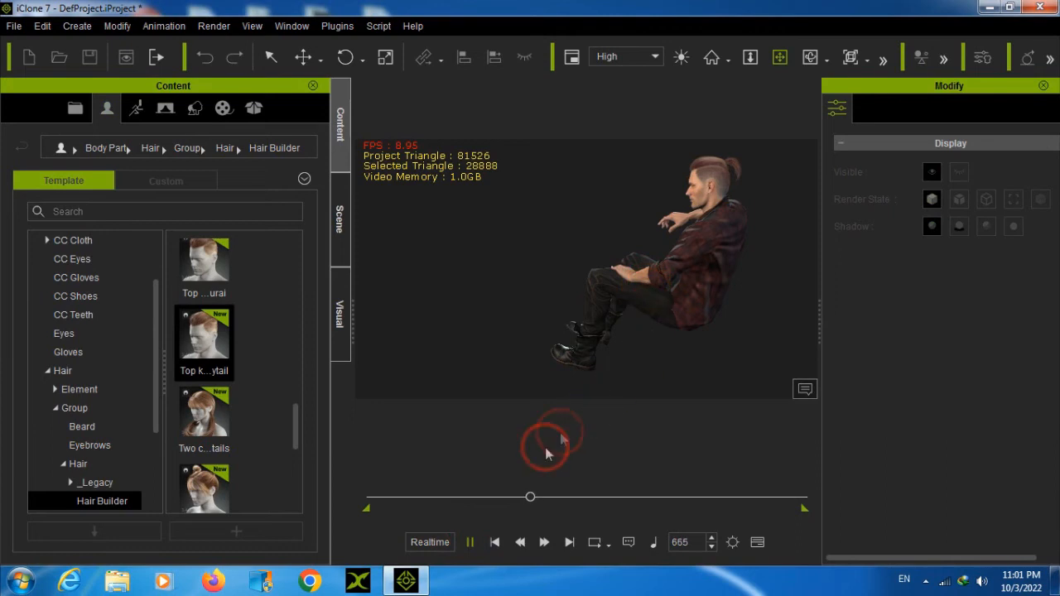
# Play the animation from frame 780 to frame 1414 and look through the rest of the Hair Builder hairstyles
pyautogui.click(560, 497)
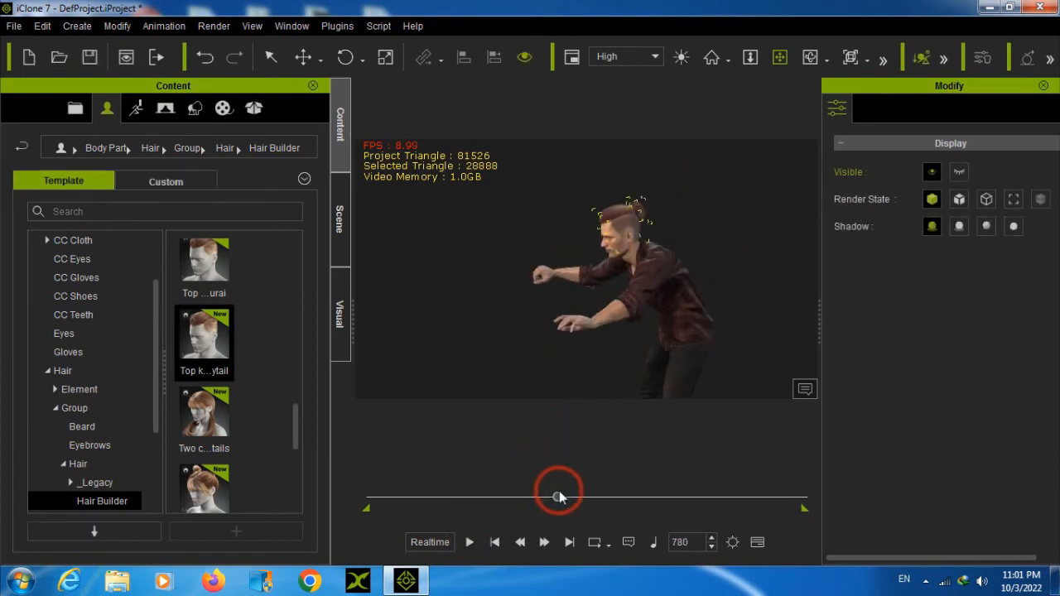
pyautogui.click(469, 542)
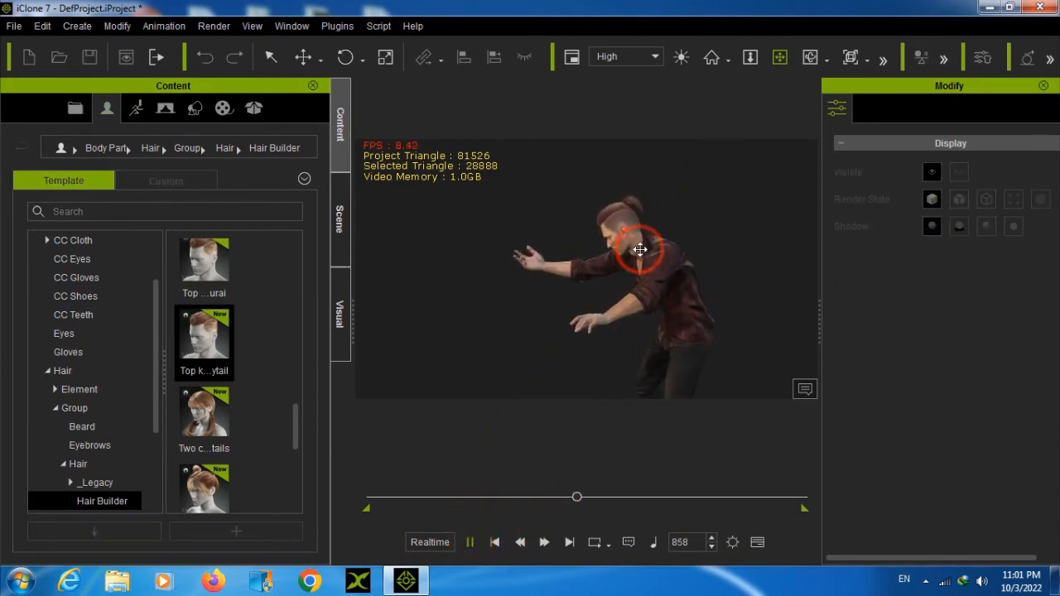
pyautogui.scroll(5, 633, 242)
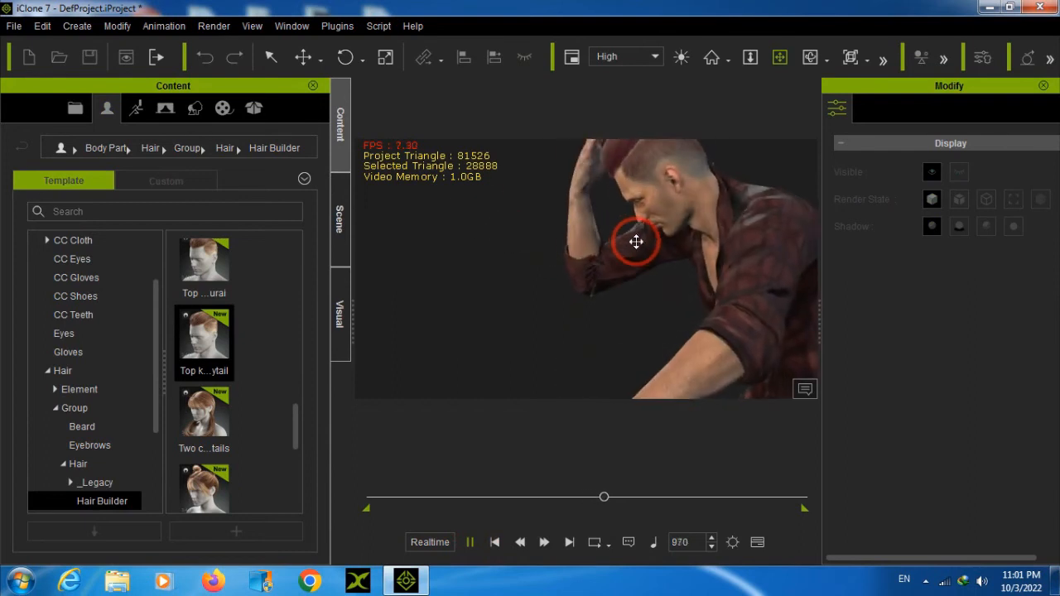
pyautogui.scroll(-5, 635, 241)
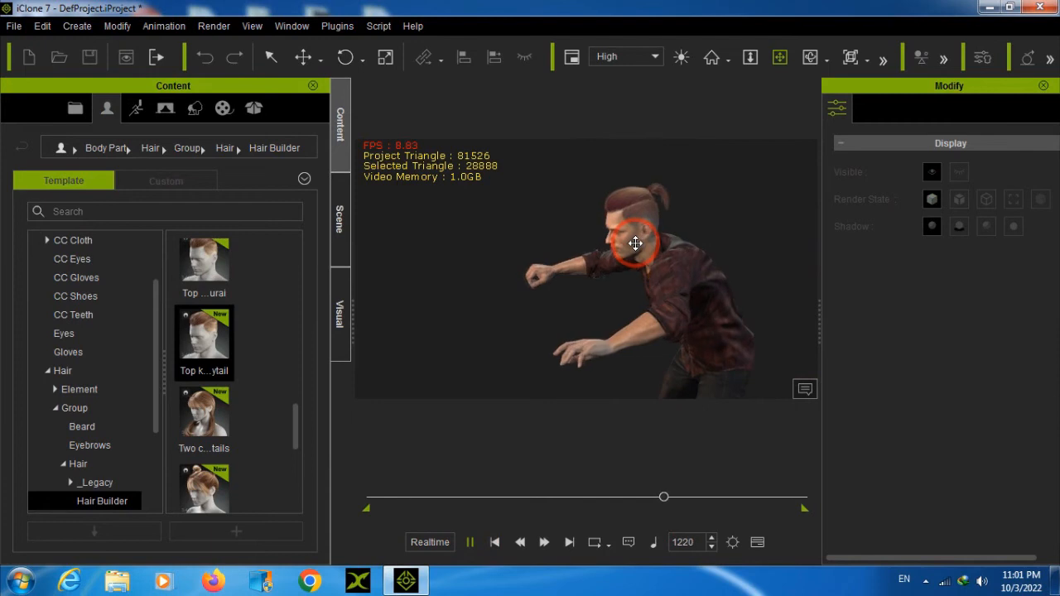
pyautogui.click(472, 542)
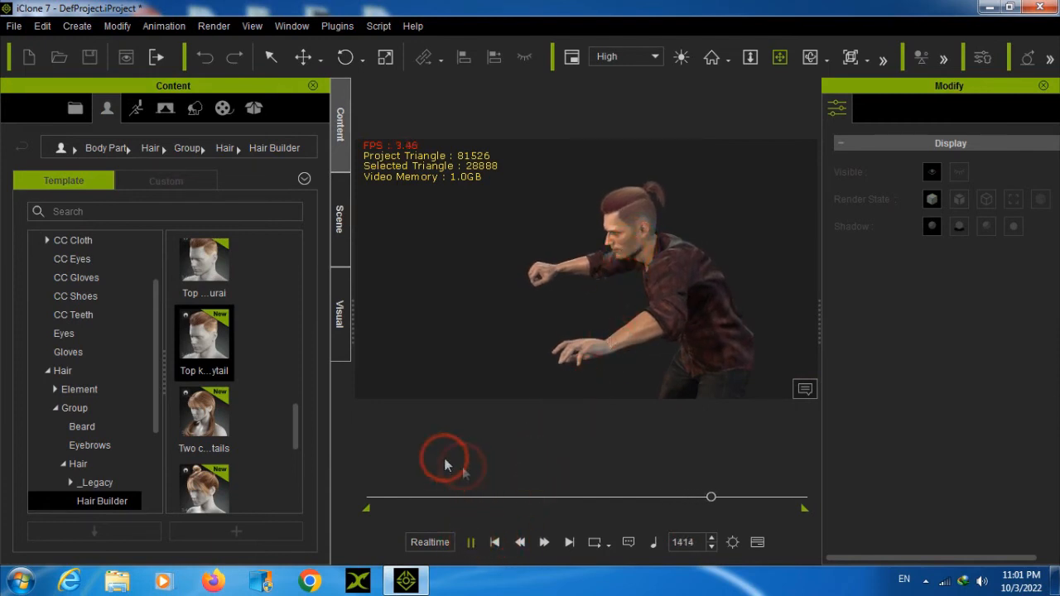
pyautogui.scroll(-3, 259, 408)
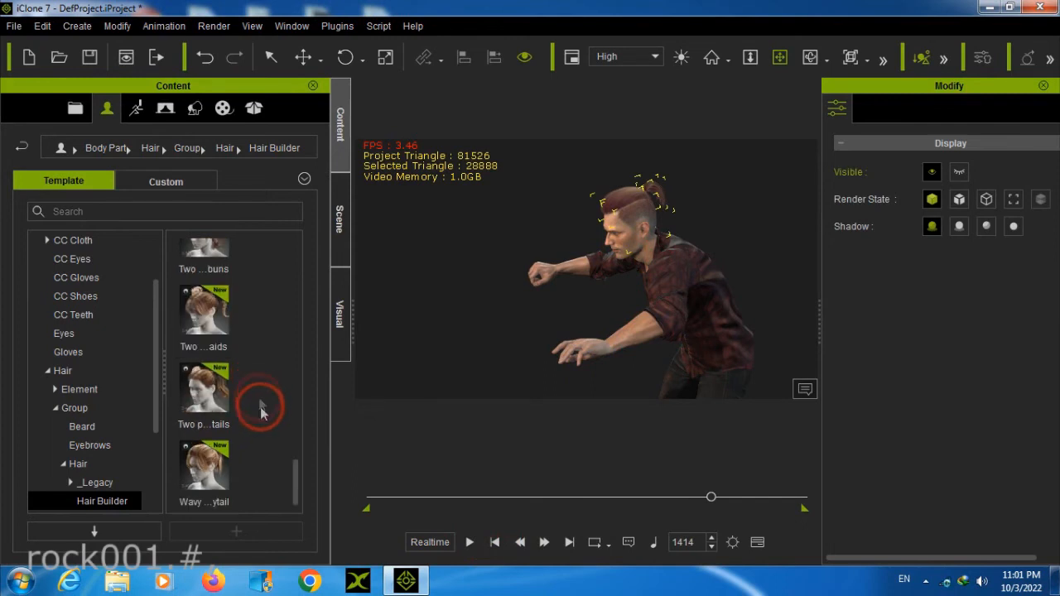
pyautogui.moveTo(297, 483); pyautogui.dragTo(324, 260)
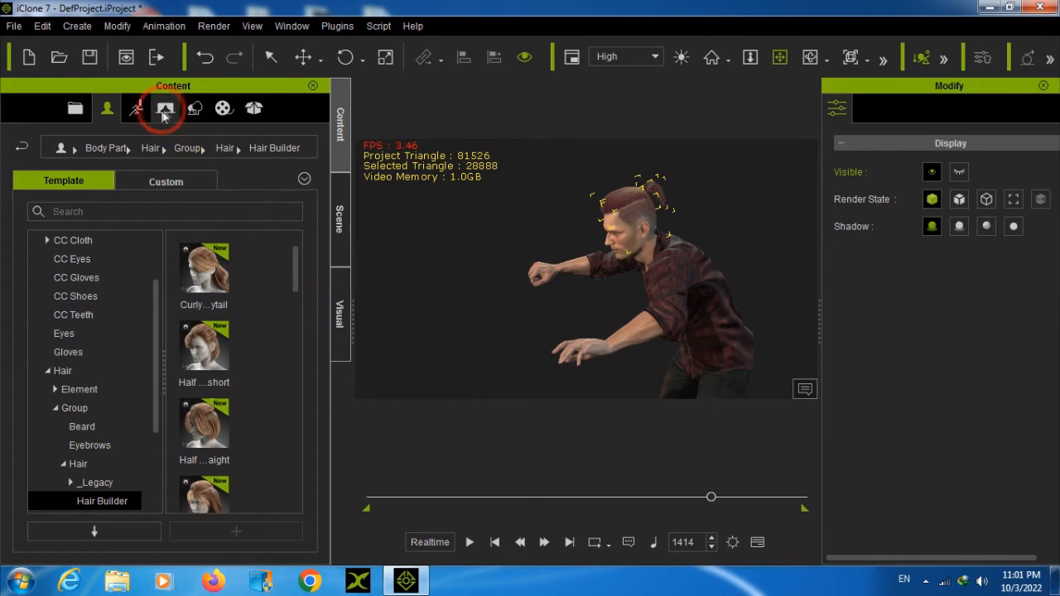
# Open the SUV folder of the custom Studio Mocap-Vehicle Interactions motions and try to apply the SUV...ash motion to the selected hair
pyautogui.click(135, 112)
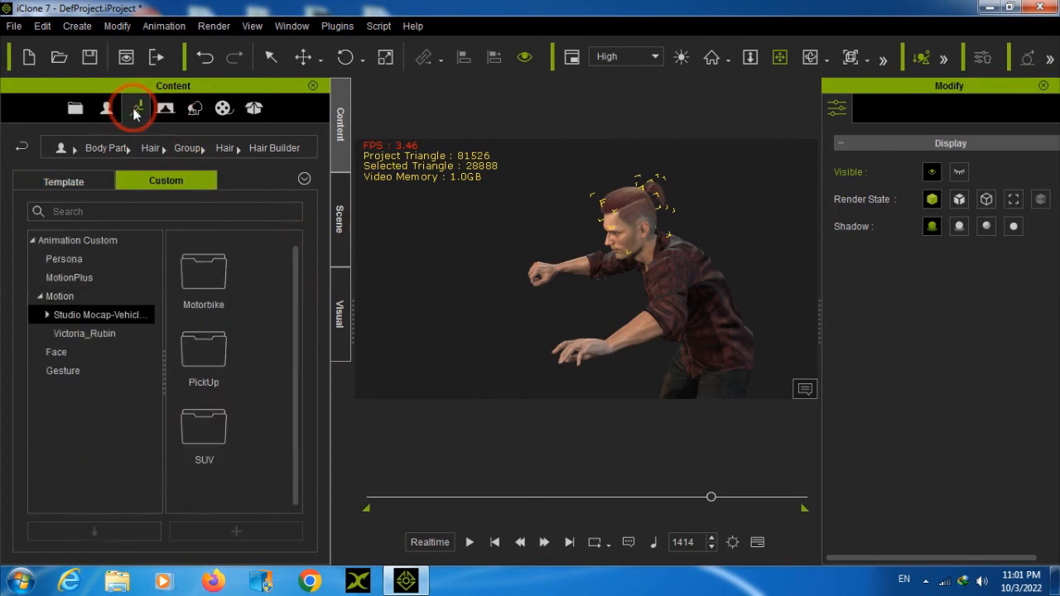
pyautogui.doubleClick(208, 427)
pyautogui.doubleClick(216, 350)
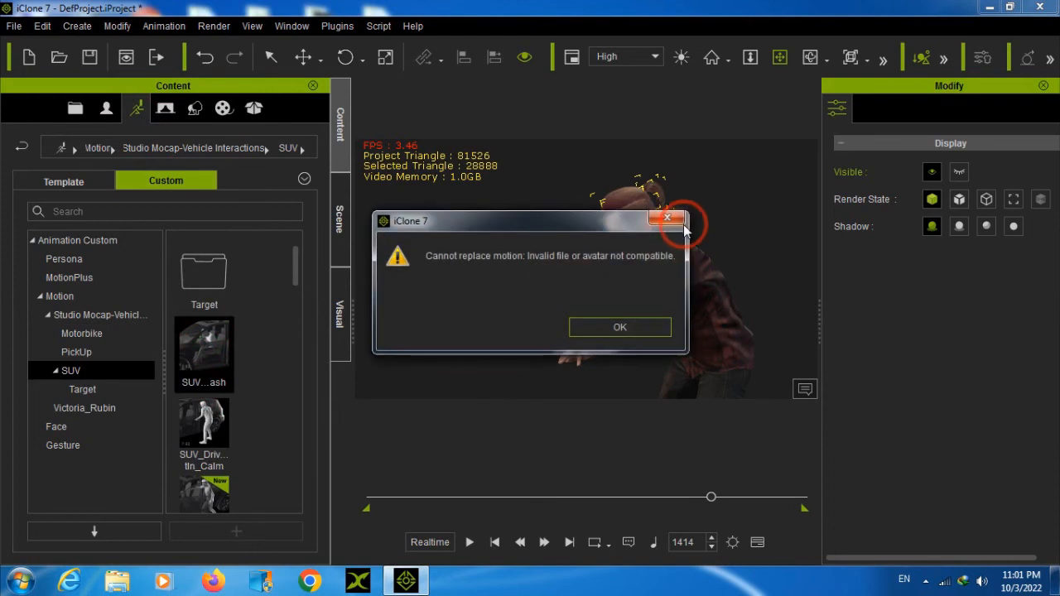
pyautogui.click(667, 220)
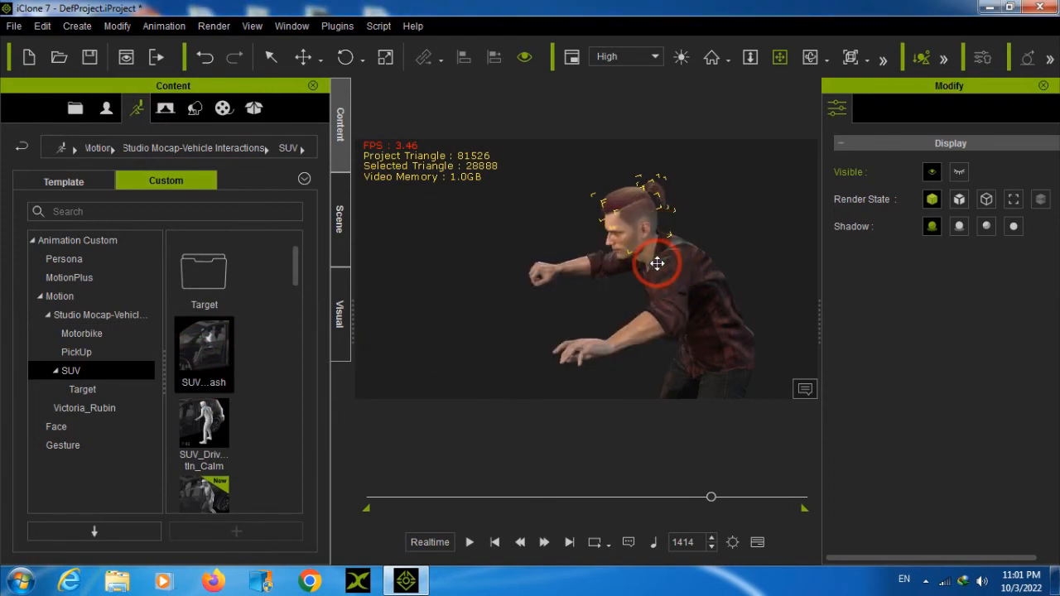
# Select the Caleb avatar, apply the SUV...ash motion to it at frame 1414 and centre it in the view
pyautogui.click(558, 274)
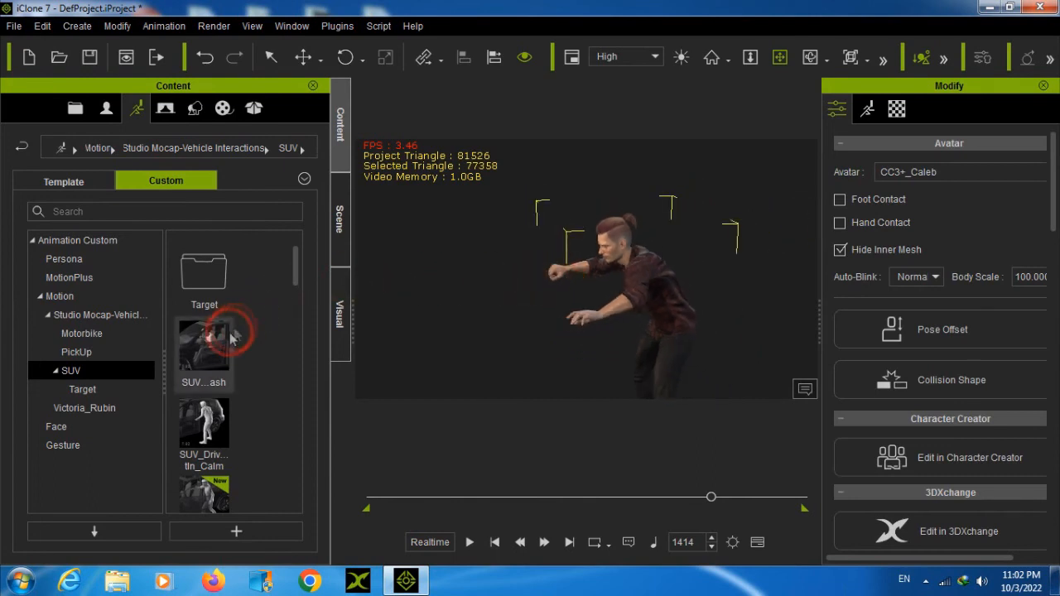
pyautogui.moveTo(218, 341); pyautogui.dragTo(413, 352)
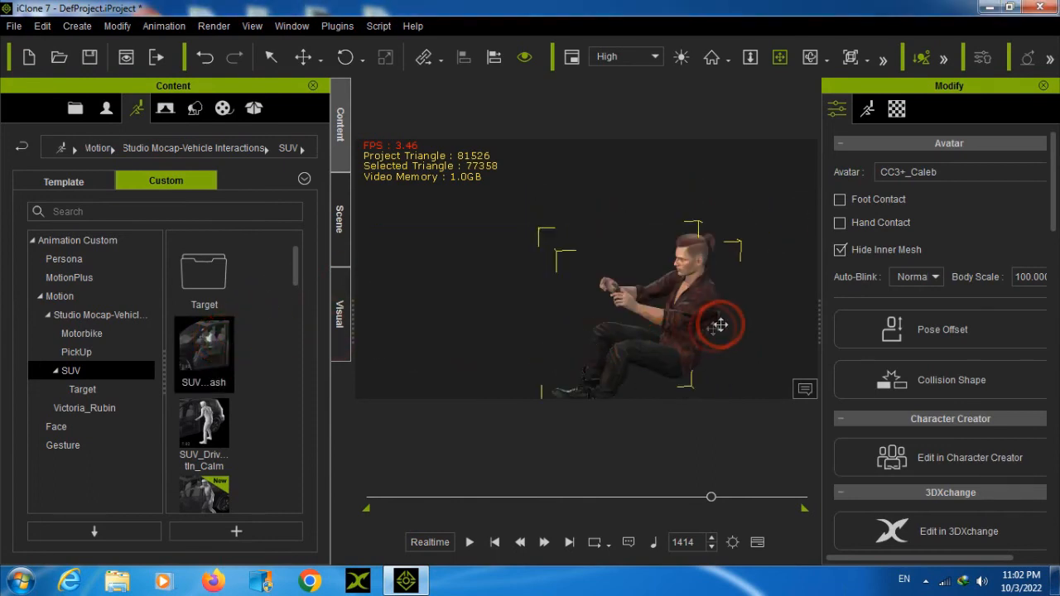
pyautogui.moveTo(719, 320); pyautogui.dragTo(650, 268)
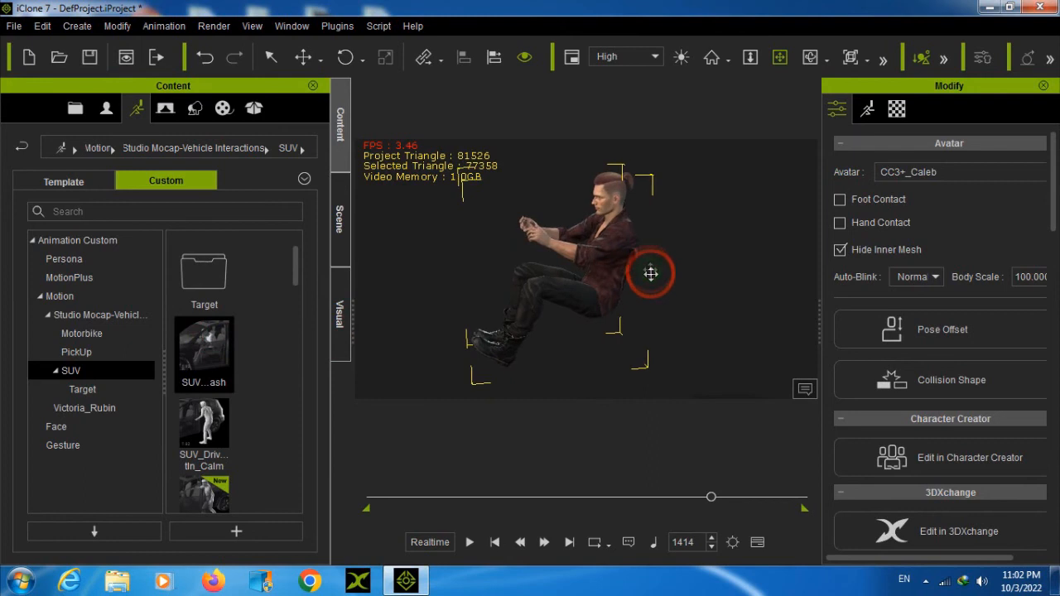
# Play the animation from frame 1192 to review the added motion and pause it at frame 1548
pyautogui.click(655, 497)
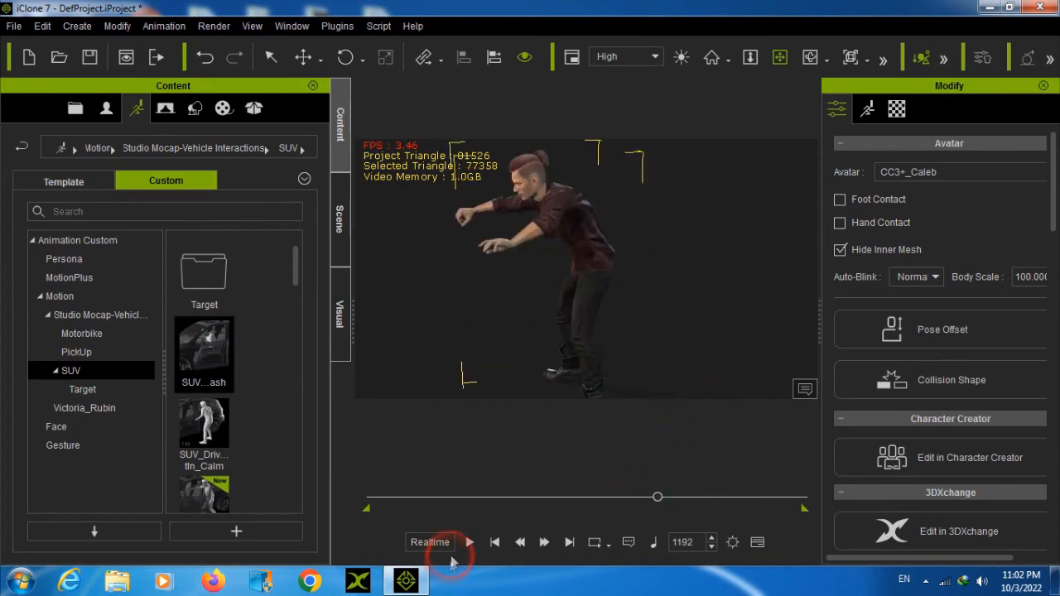
pyautogui.click(471, 543)
pyautogui.click(610, 387)
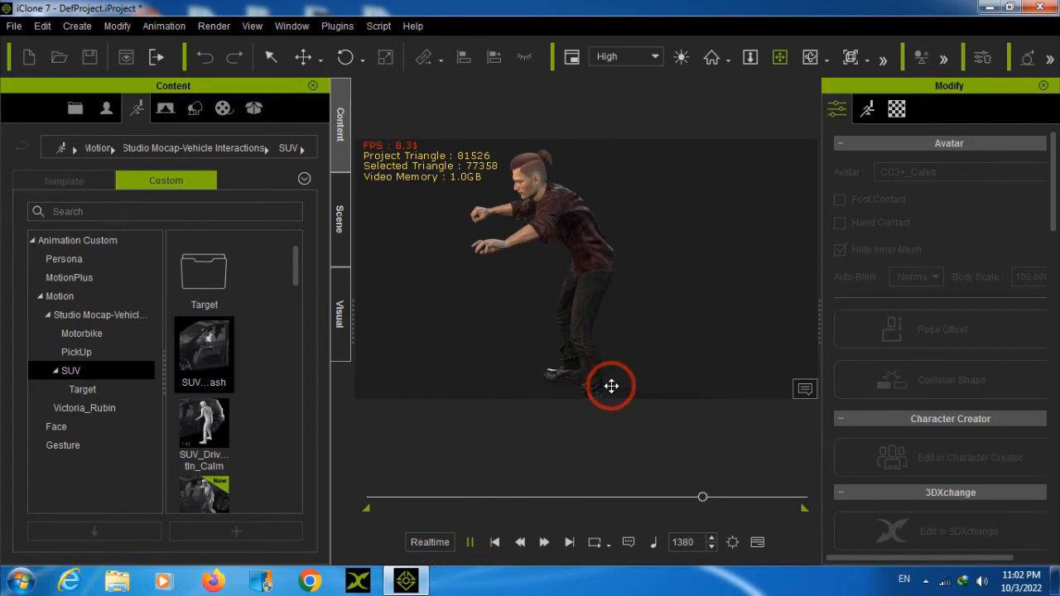
pyautogui.click(470, 543)
# Apply the SUV_Drive...tIn_Quick motion to the avatar at frame 1548 and play it through to frame 1800
pyautogui.click(220, 491)
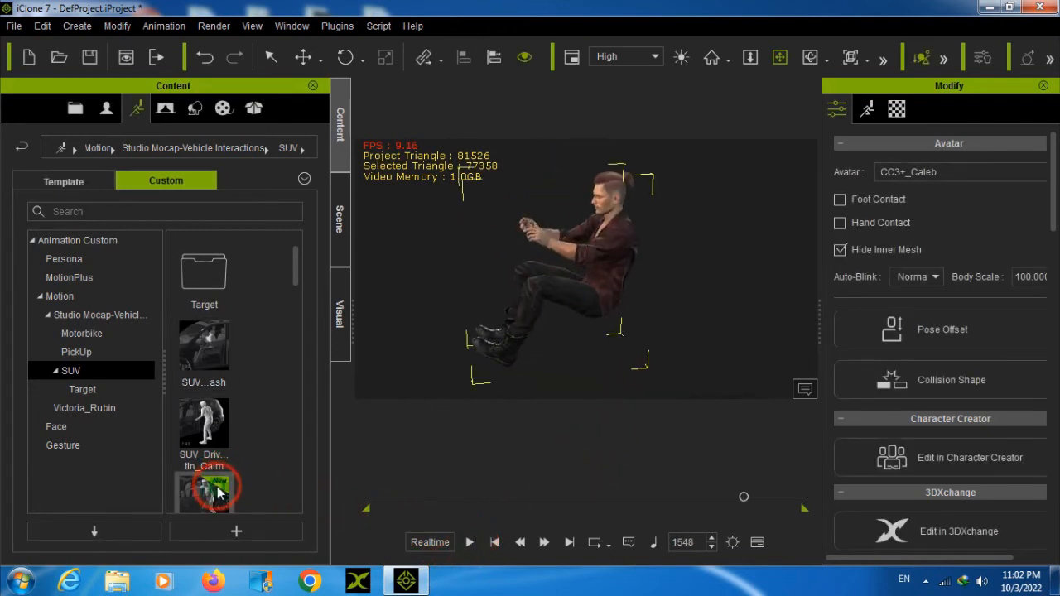
pyautogui.doubleClick(220, 491)
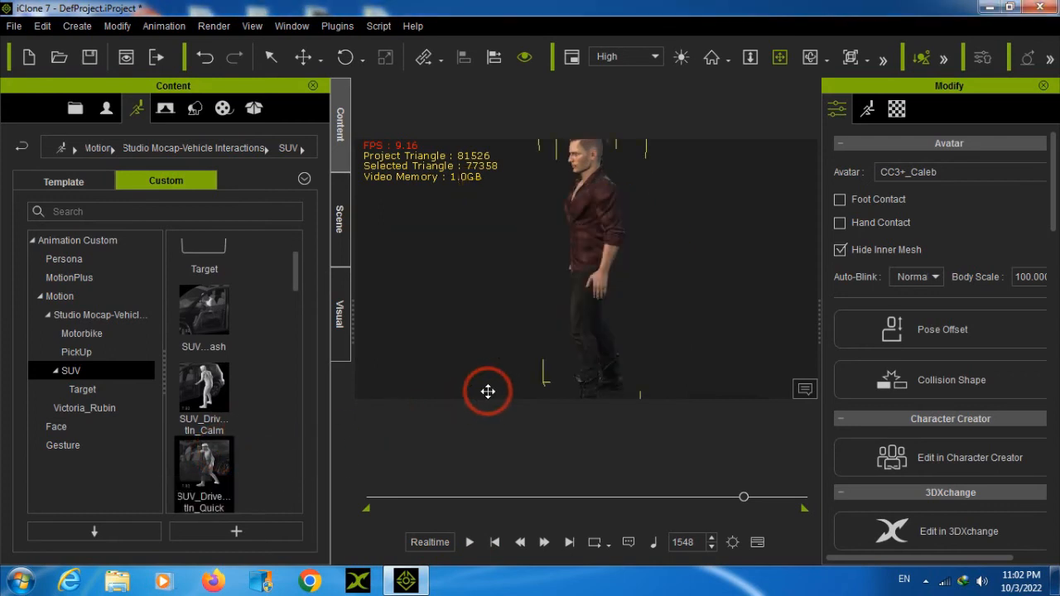
pyautogui.click(470, 543)
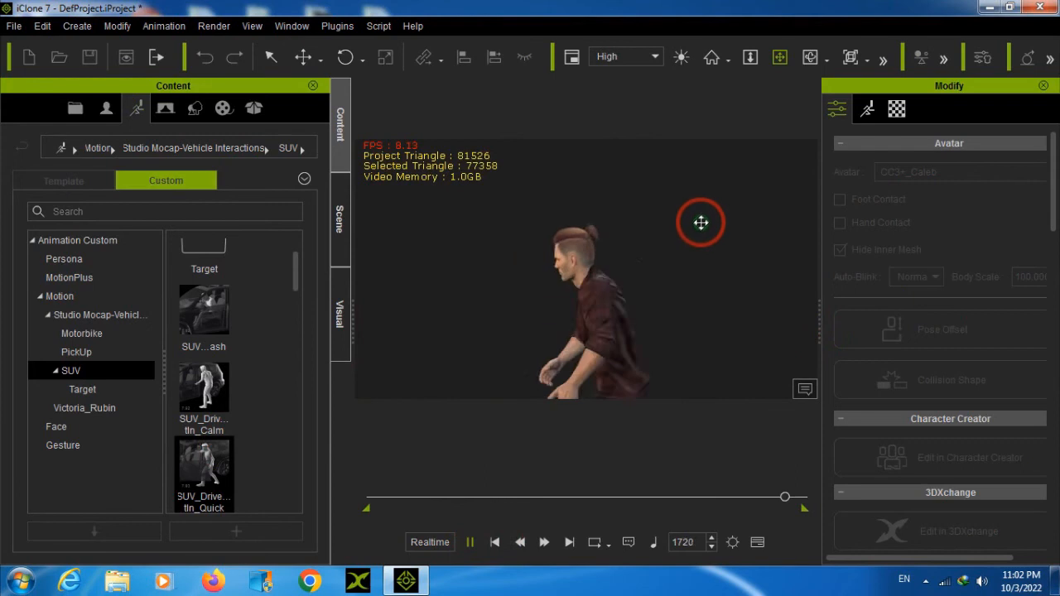
pyautogui.click(593, 295)
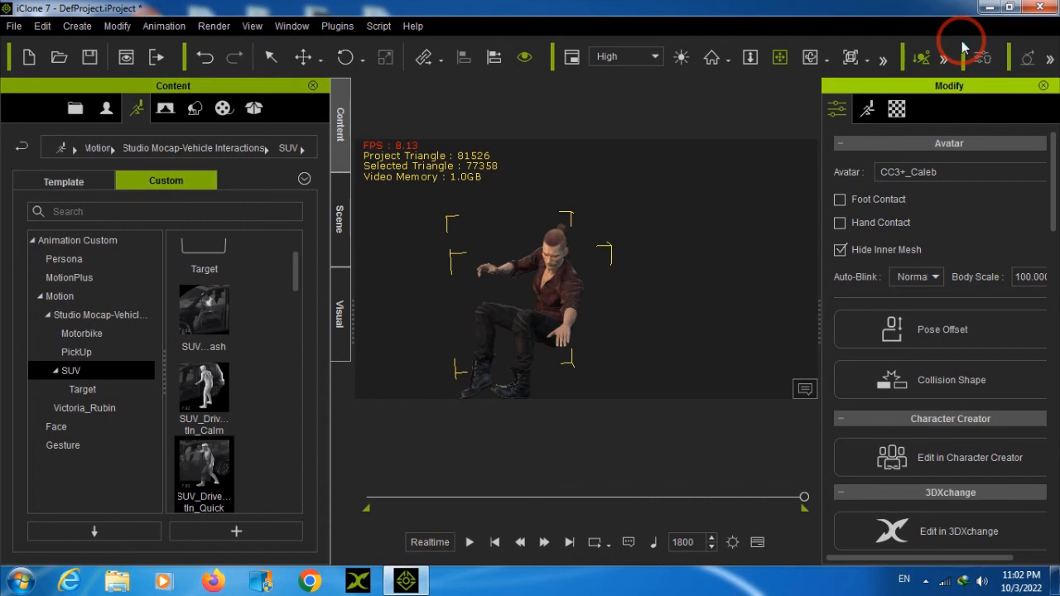
pyautogui.click(991, 8)
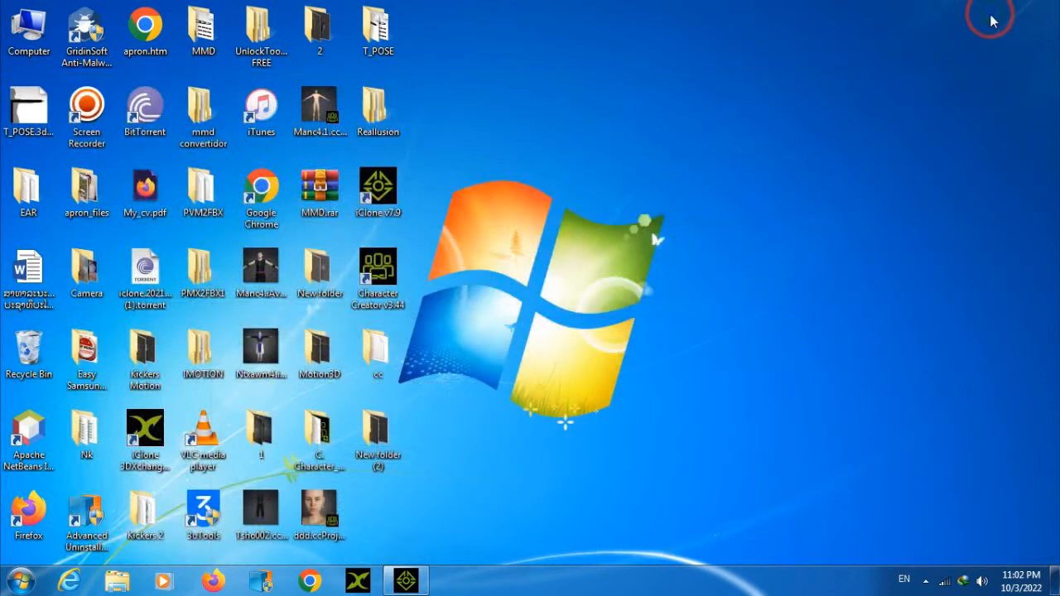
pyautogui.rightClick(815, 93)
pyautogui.click(851, 130)
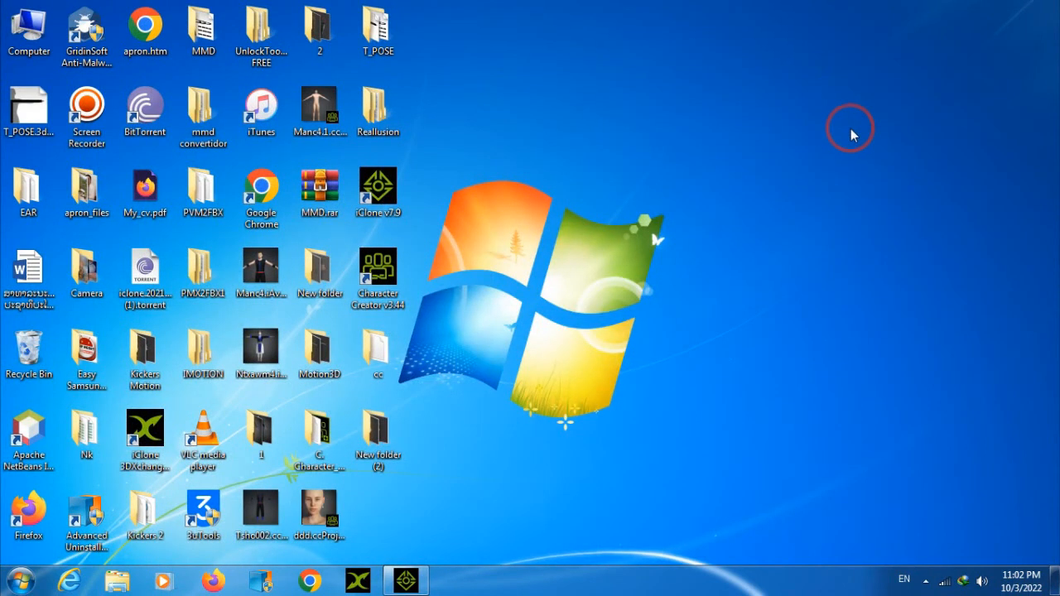
pyautogui.click(407, 581)
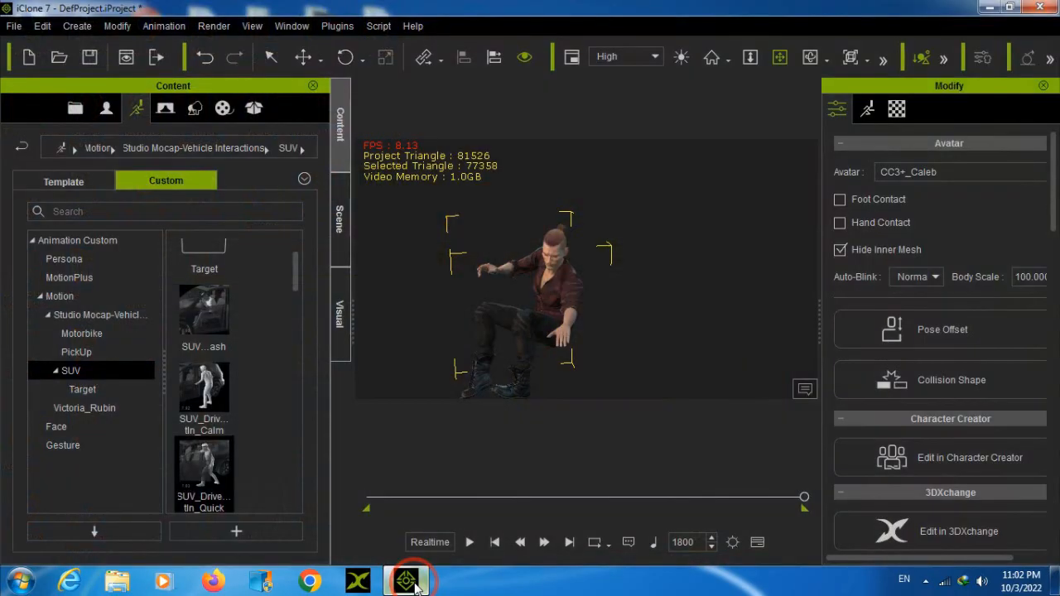
pyautogui.moveTo(511, 308); pyautogui.dragTo(540, 290)
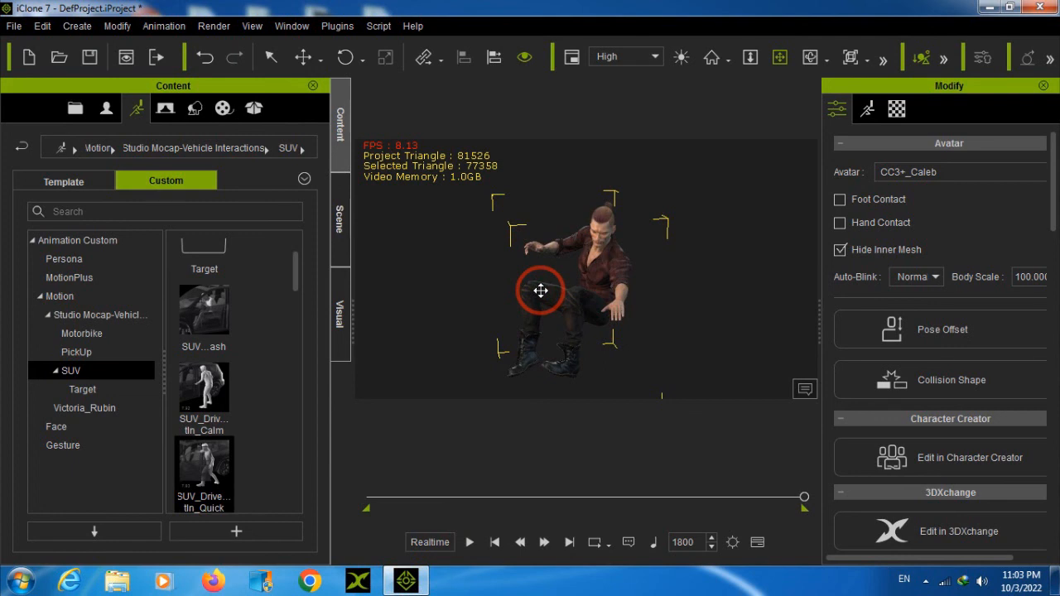
pyautogui.click(941, 585)
pyautogui.click(814, 590)
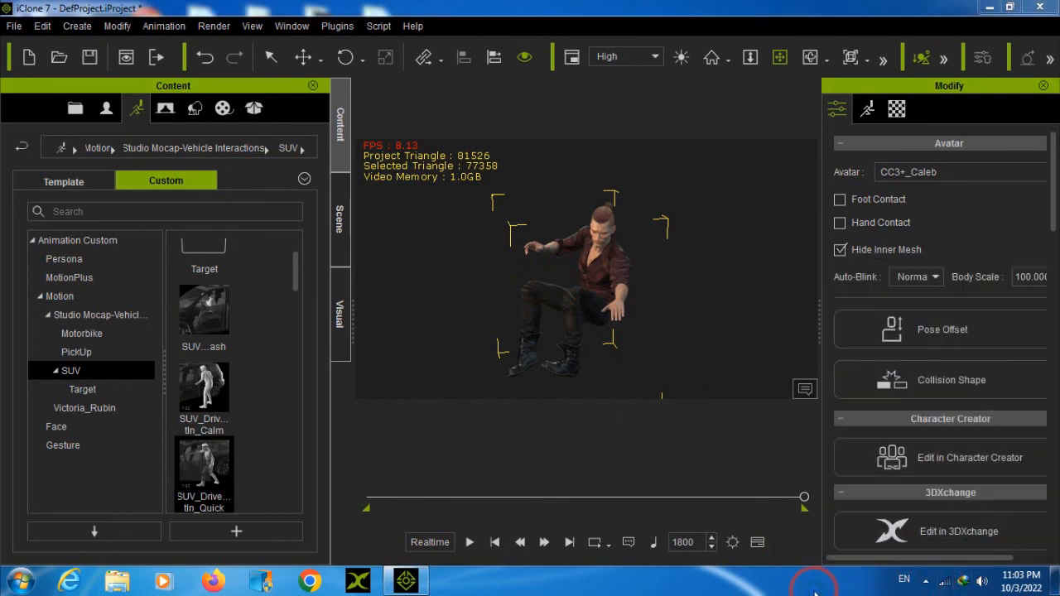
# Examine the avatar's pose at frame 1800 from several angles
pyautogui.moveTo(533, 311)
pyautogui.mouseDown(button='right')
pyautogui.moveTo(718, 276)
pyautogui.moveTo(544, 273)
pyautogui.moveTo(702, 291)
pyautogui.mouseUp(button='right')
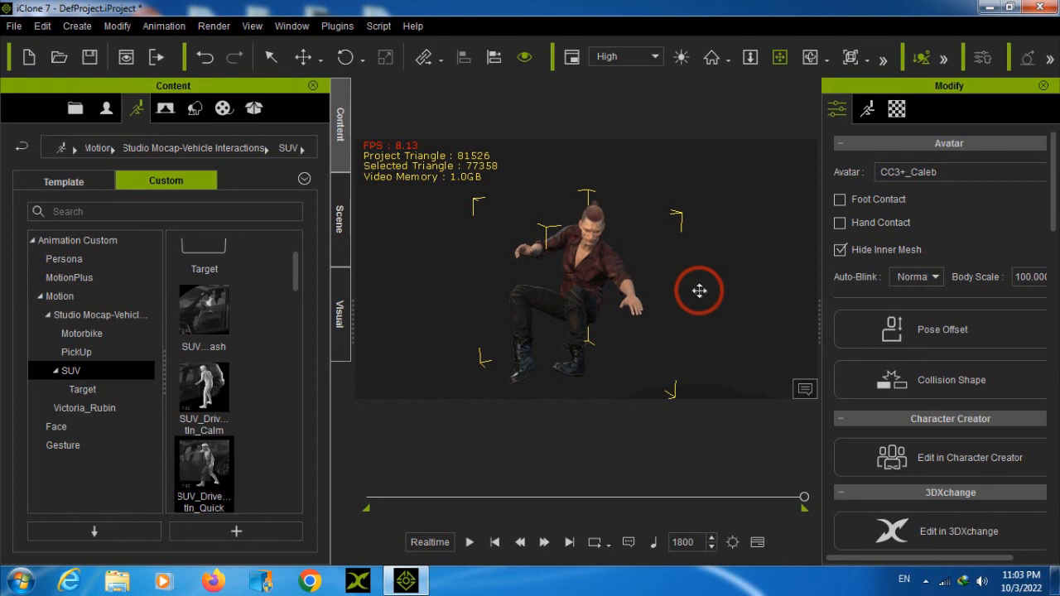
pyautogui.moveTo(572, 290); pyautogui.dragTo(741, 289, button='right')
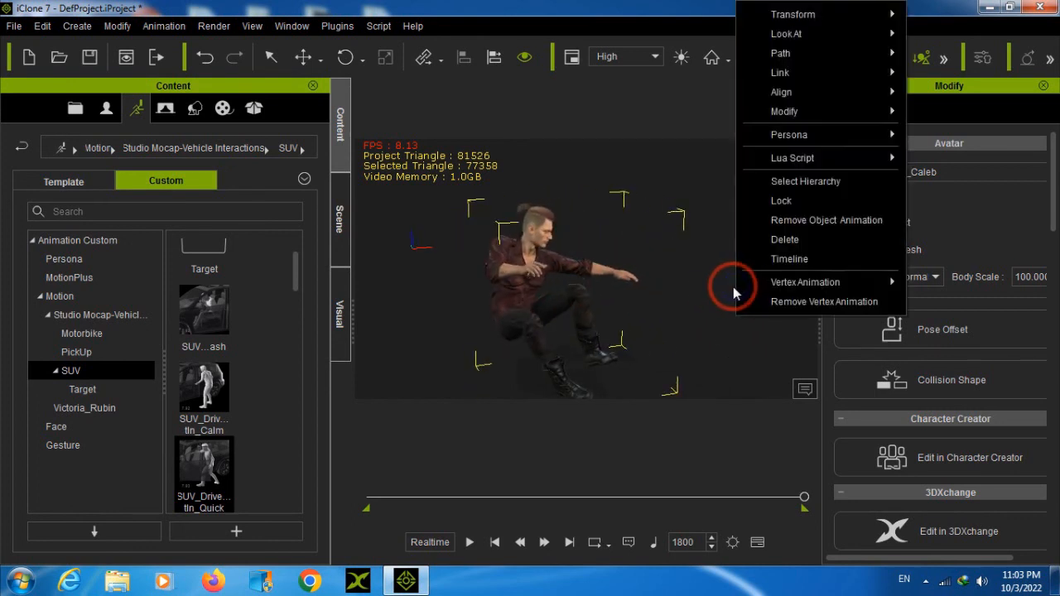
pyautogui.click(617, 290)
pyautogui.moveTo(609, 292); pyautogui.dragTo(546, 288, button='right')
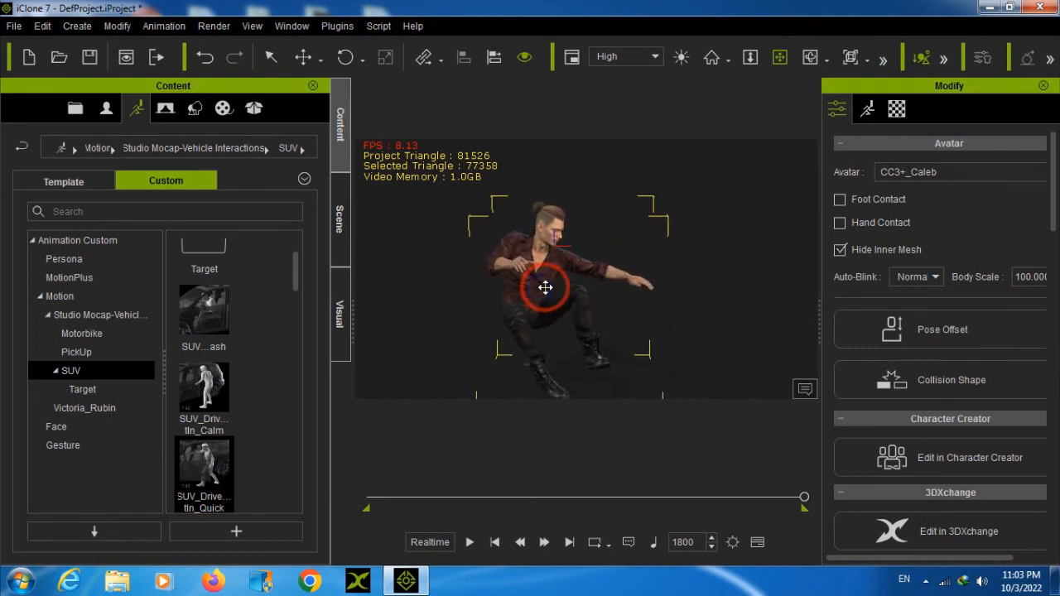
pyautogui.click(943, 587)
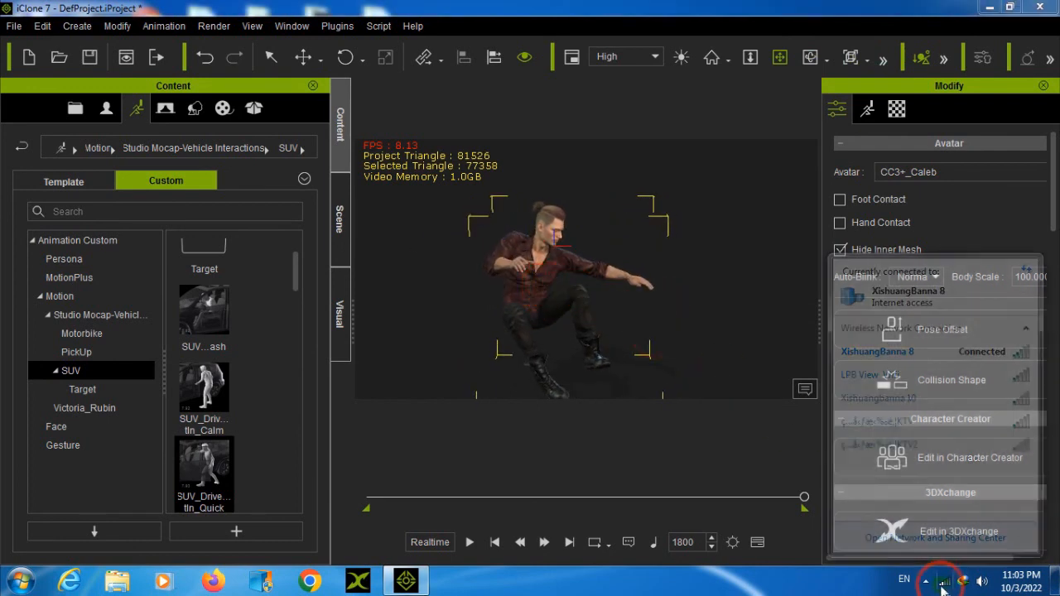